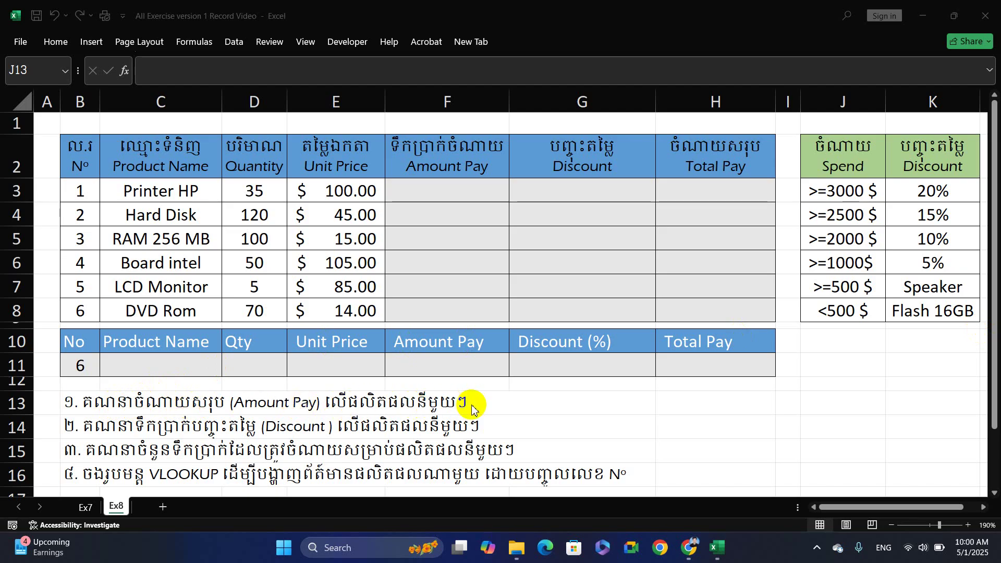
Fill the first task instruction in B13, about Amount Pay, with yellow
{"action": "left_click", "coordinate": [254, 402]}
{"action": "right_click", "coordinate": [254, 402]}
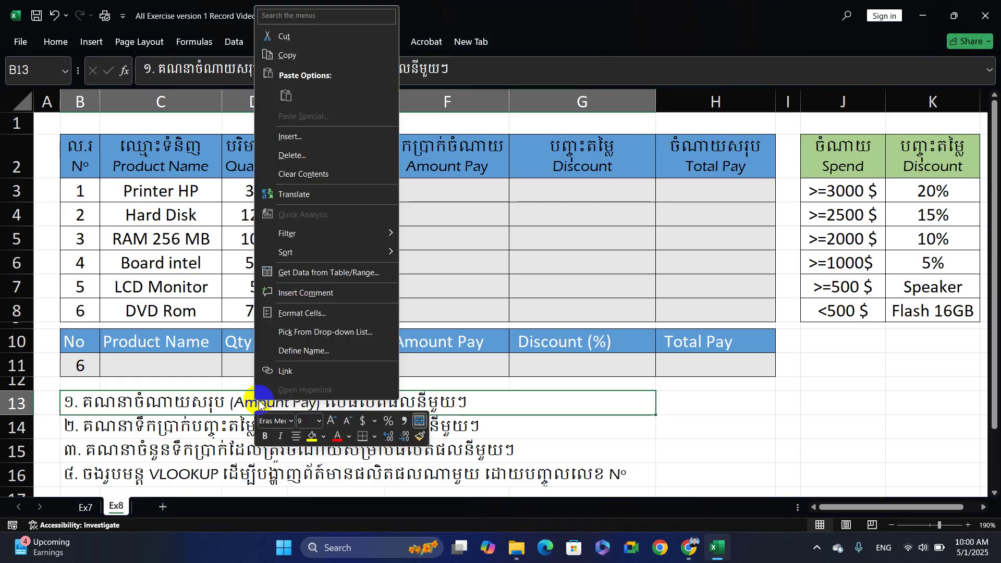
{"action": "left_click", "coordinate": [316, 440]}
{"action": "left_click", "coordinate": [316, 439]}
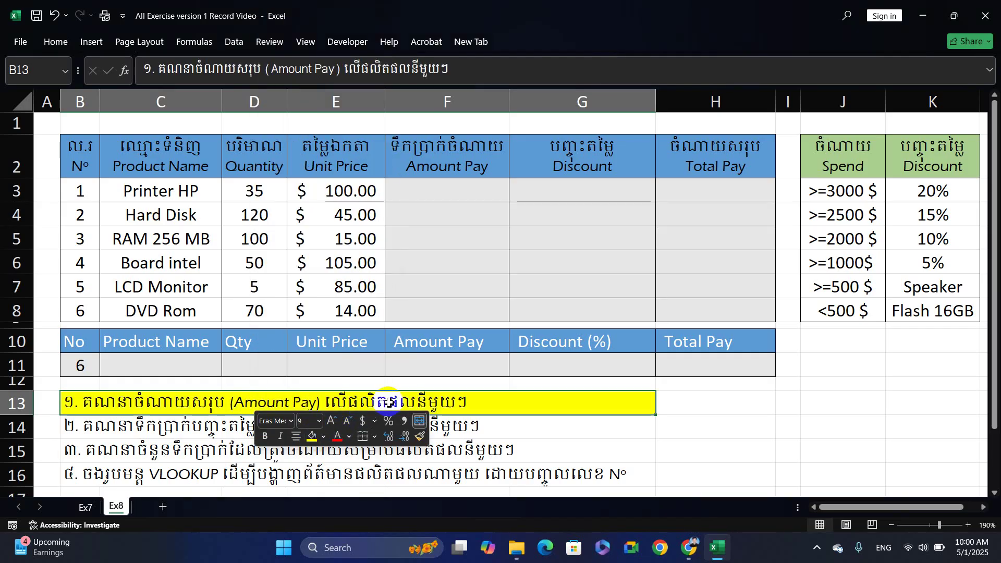
Enter the formula =D3*E3 in F3 to calculate the Amount Pay for the Printer HP
{"action": "left_click", "coordinate": [433, 196]}
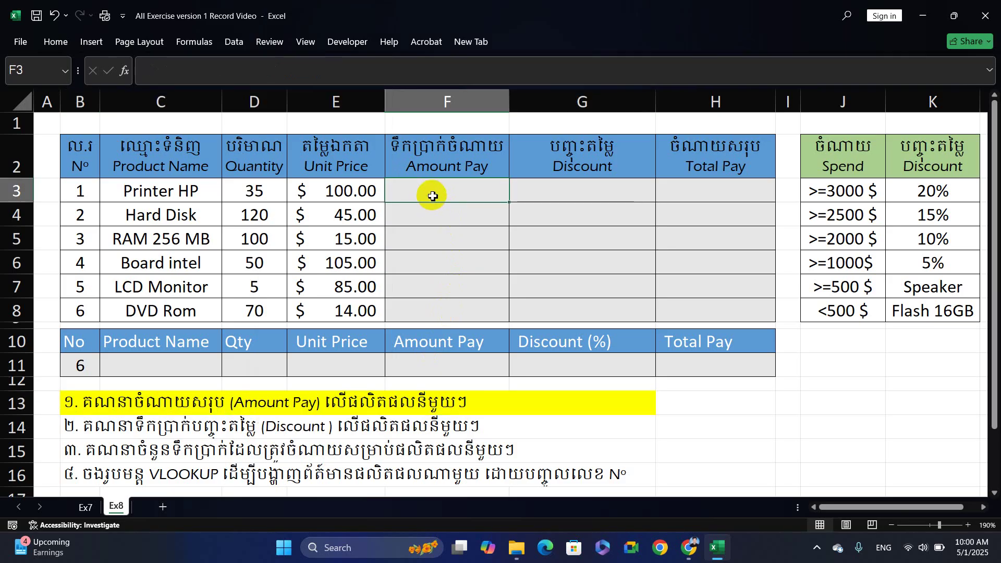
{"action": "type", "text": "="}
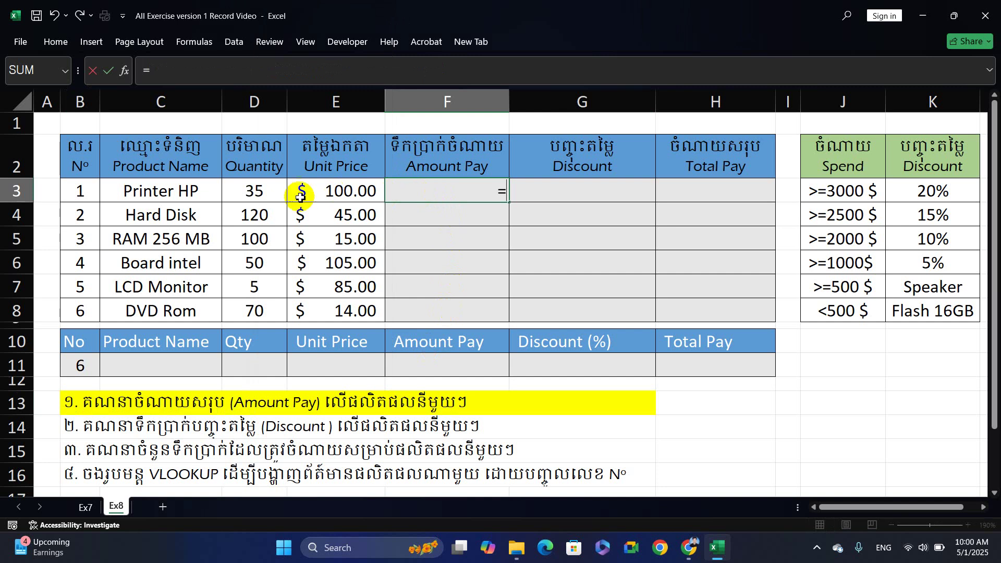
{"action": "left_click", "coordinate": [261, 196]}
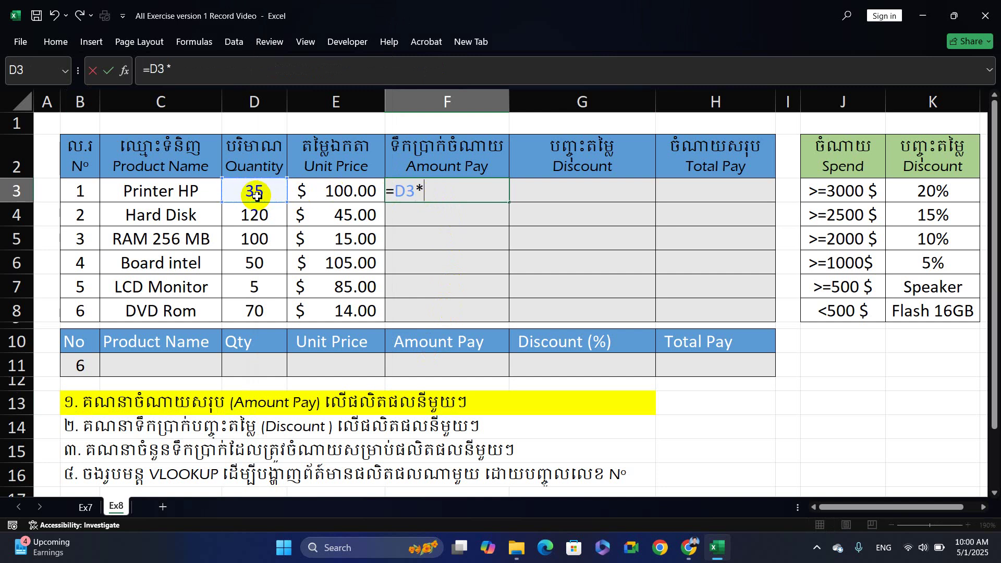
{"action": "type", "text": "*"}
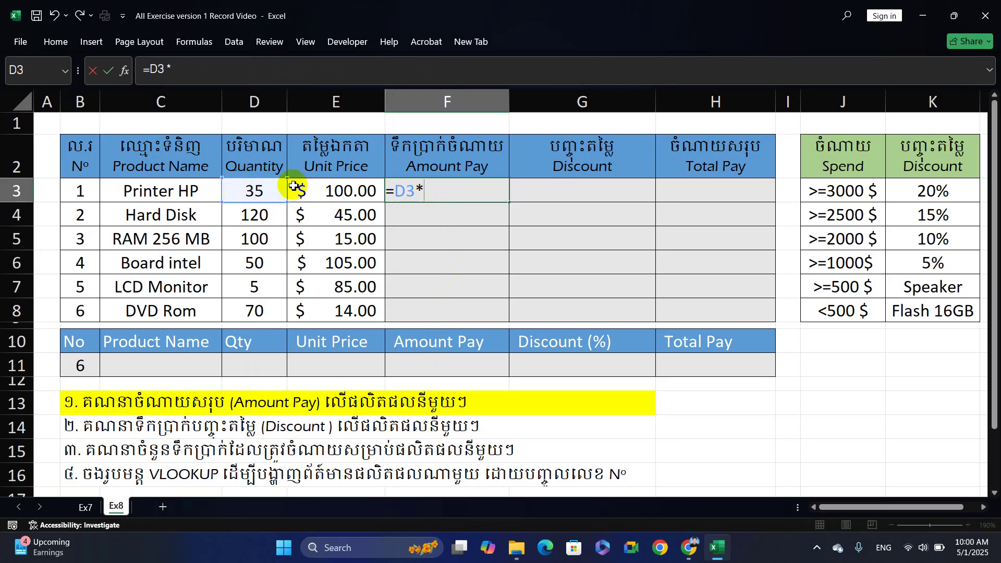
{"action": "left_click", "coordinate": [332, 198]}
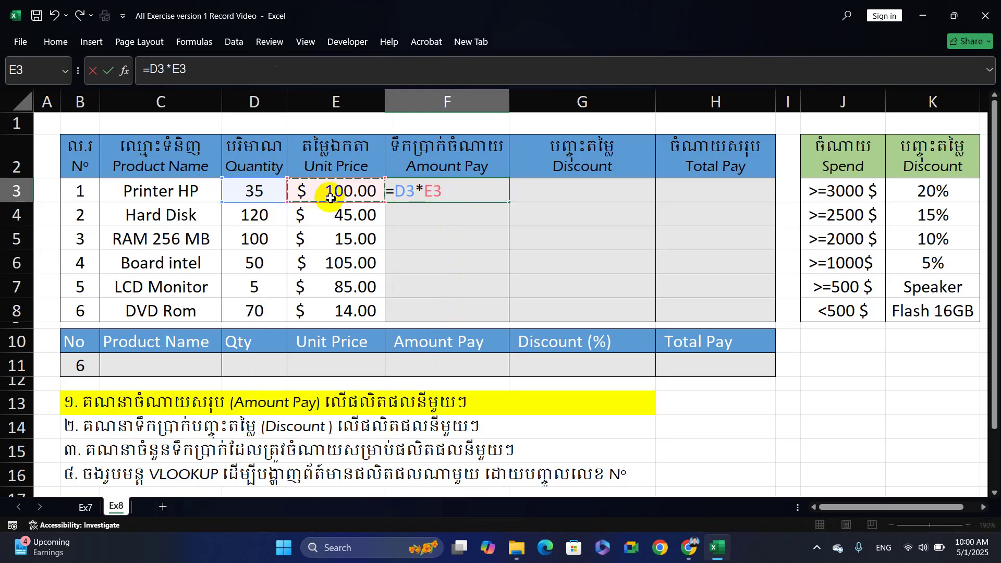
{"action": "key", "text": "Return"}
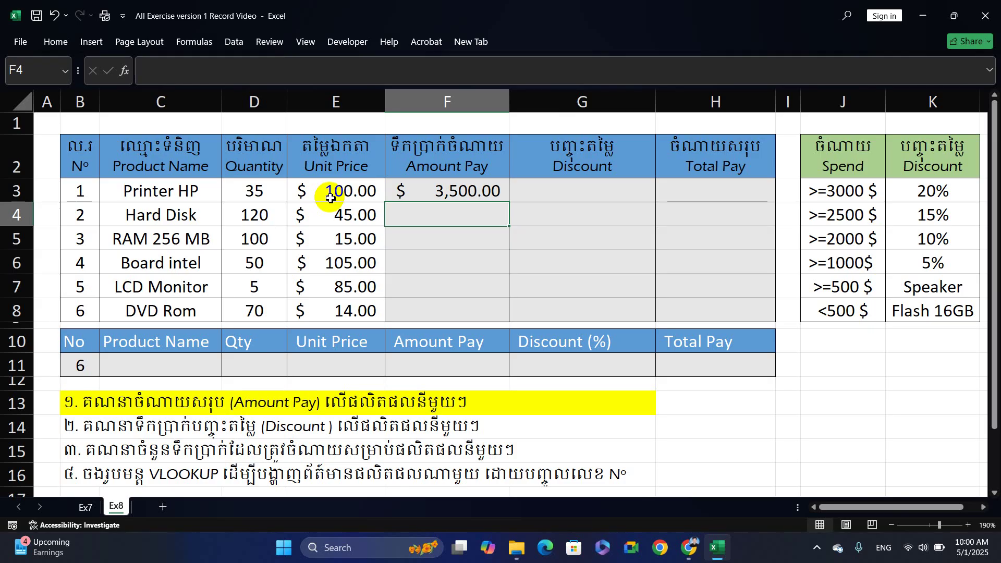
Copy the Amount Pay formula from F3 down to F8 and check the formula in the last row
{"action": "left_click", "coordinate": [417, 192]}
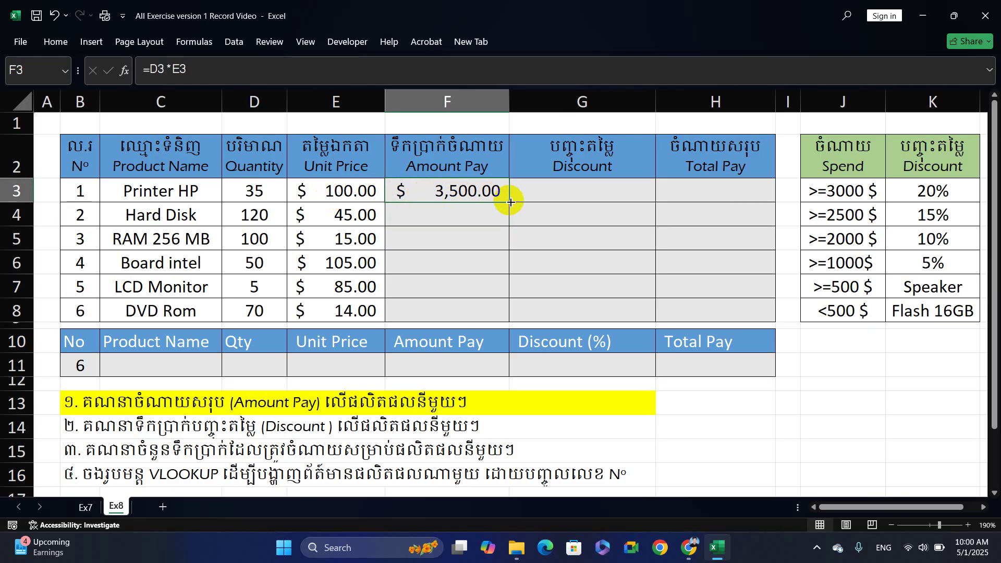
{"action": "left_click_drag", "start_coordinate": [510, 202], "coordinate": [512, 318]}
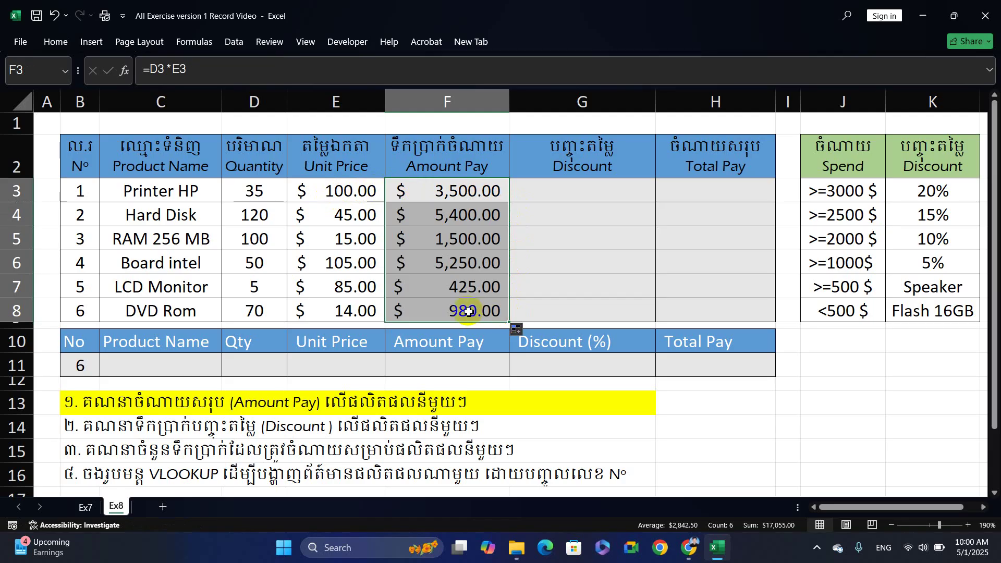
{"action": "left_click", "coordinate": [453, 311]}
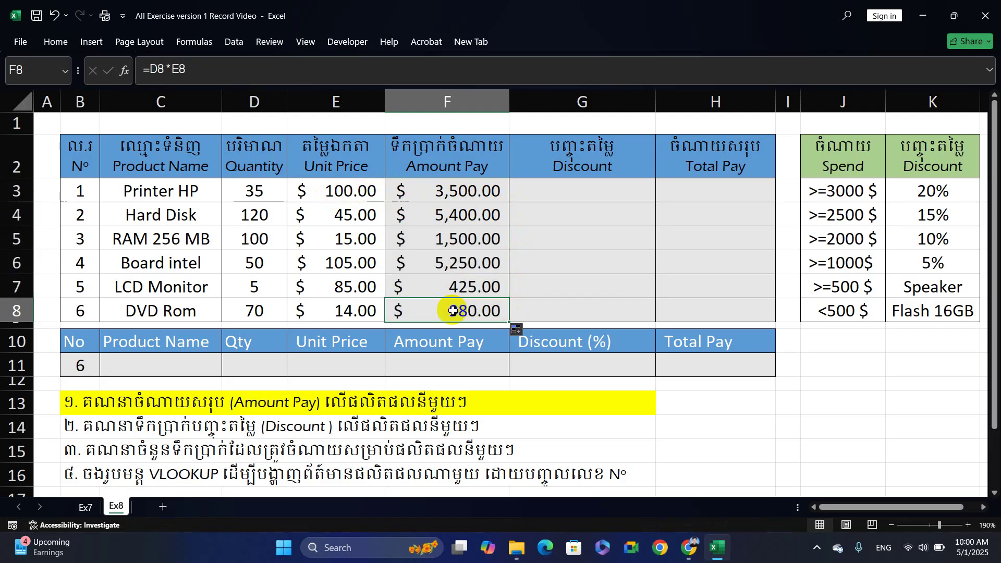
Fill the second task instruction in B14, about Discount, with yellow
{"action": "left_click", "coordinate": [126, 437]}
{"action": "right_click", "coordinate": [128, 436]}
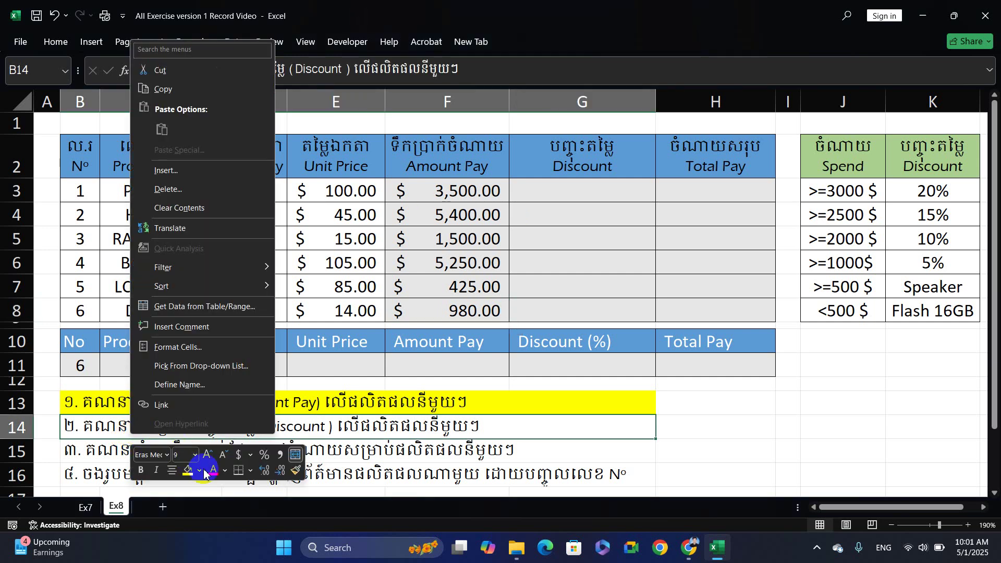
{"action": "left_click", "coordinate": [188, 471]}
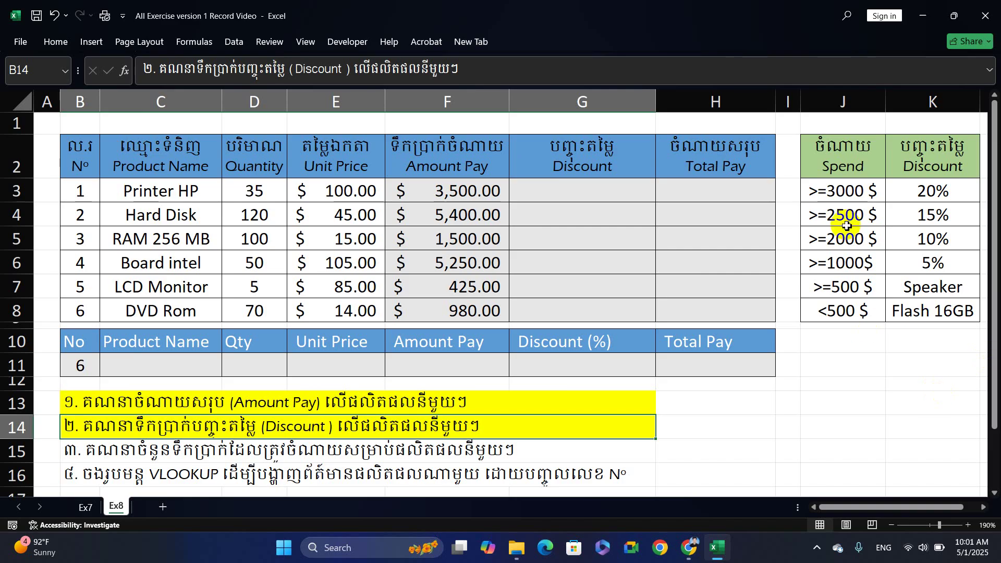
Begin an IF formula in Discount cell G3 with the condition F3>=3000 and the true result F3*20%
{"action": "left_click", "coordinate": [573, 196]}
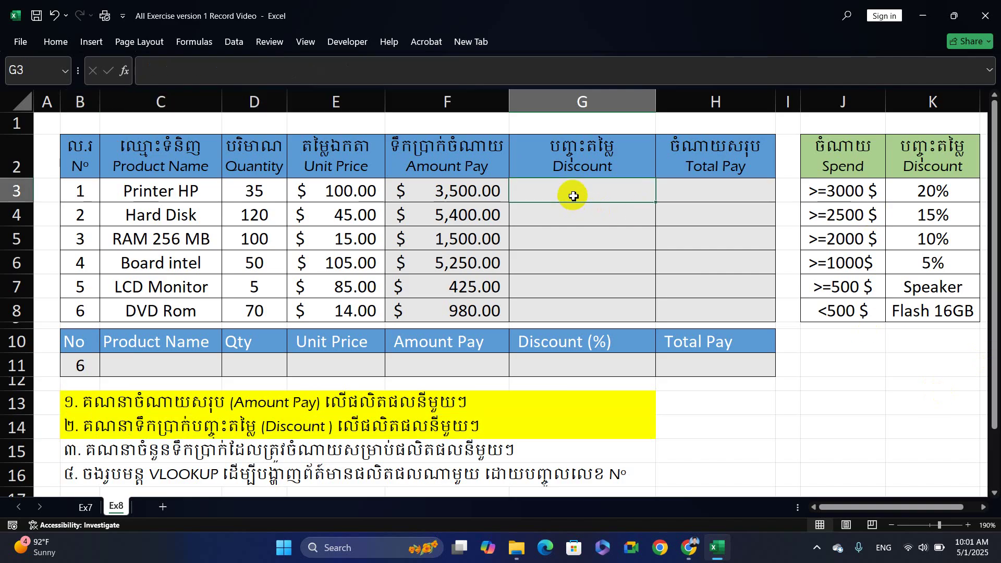
{"action": "type", "text": "="}
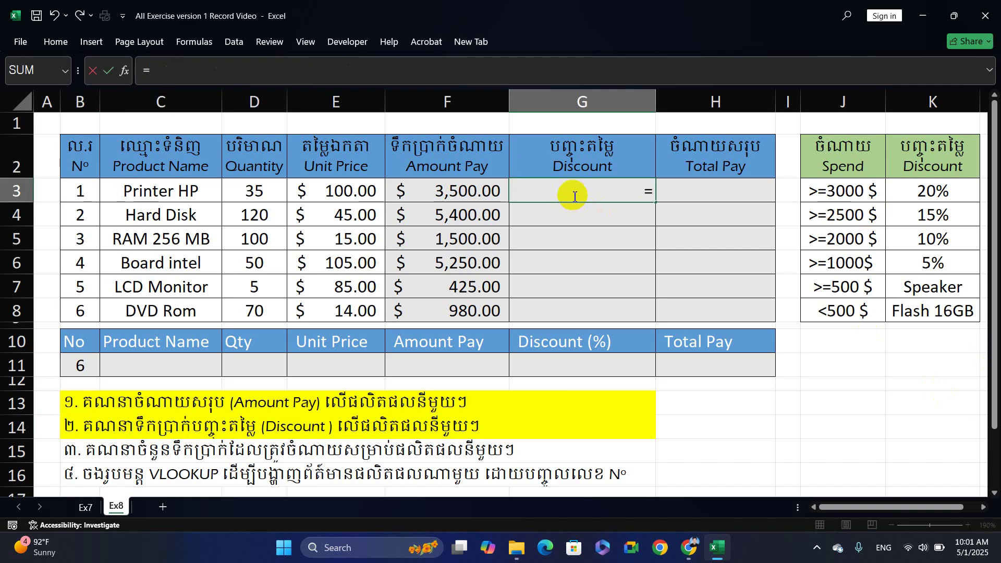
{"action": "type", "text": "if"}
{"action": "key", "text": "Tab"}
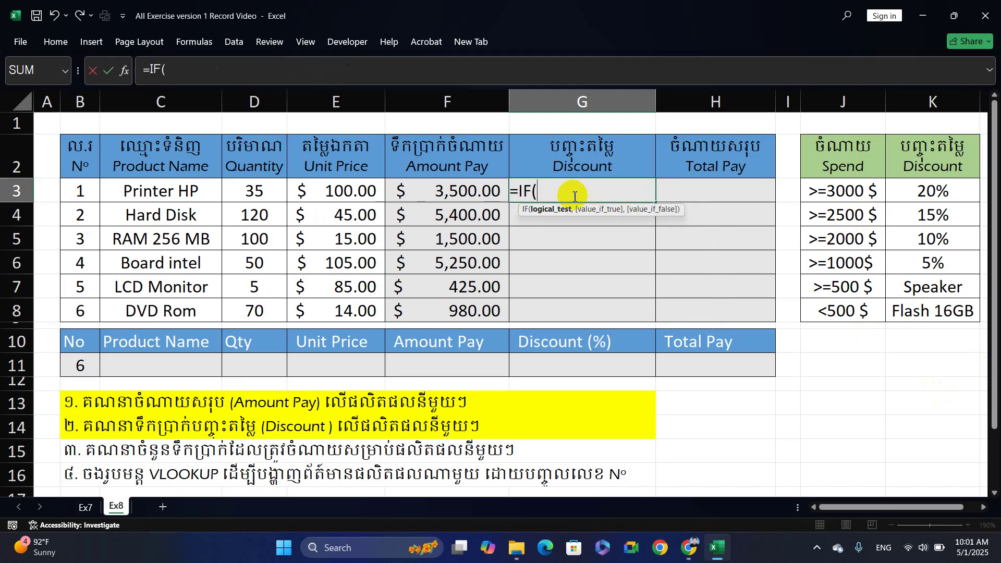
{"action": "left_click", "coordinate": [447, 195]}
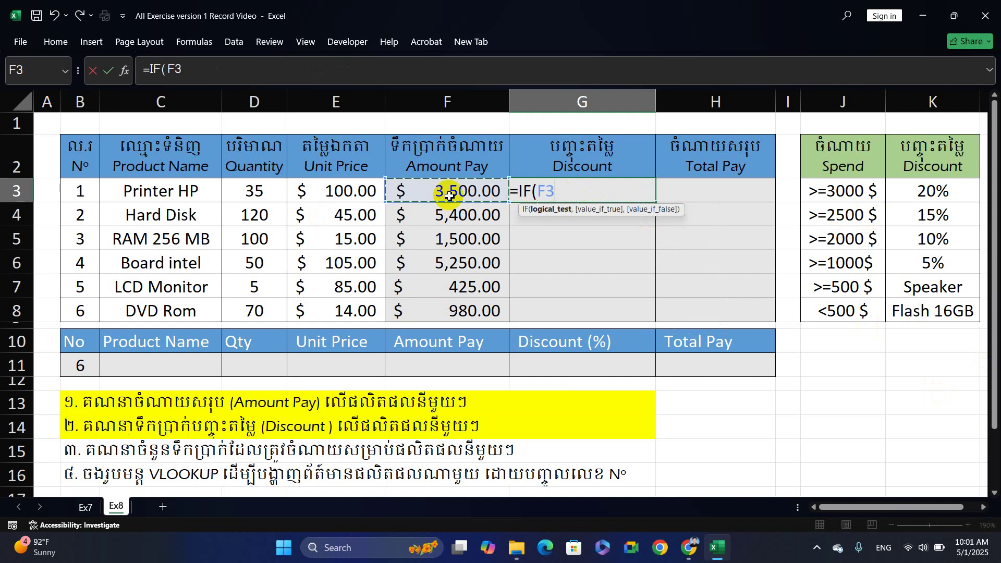
{"action": "type", "text": ">"}
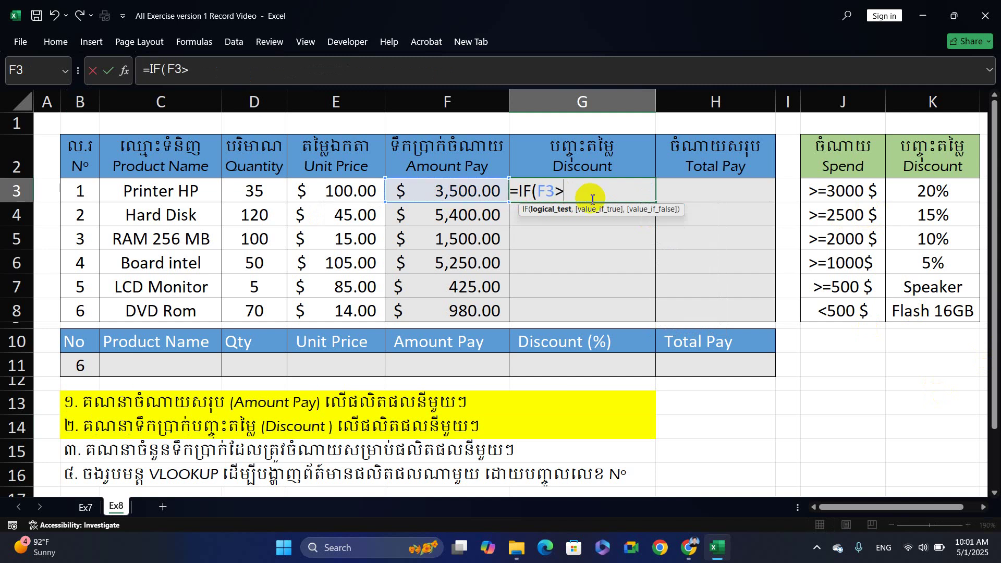
{"action": "type", "text": "=300"}
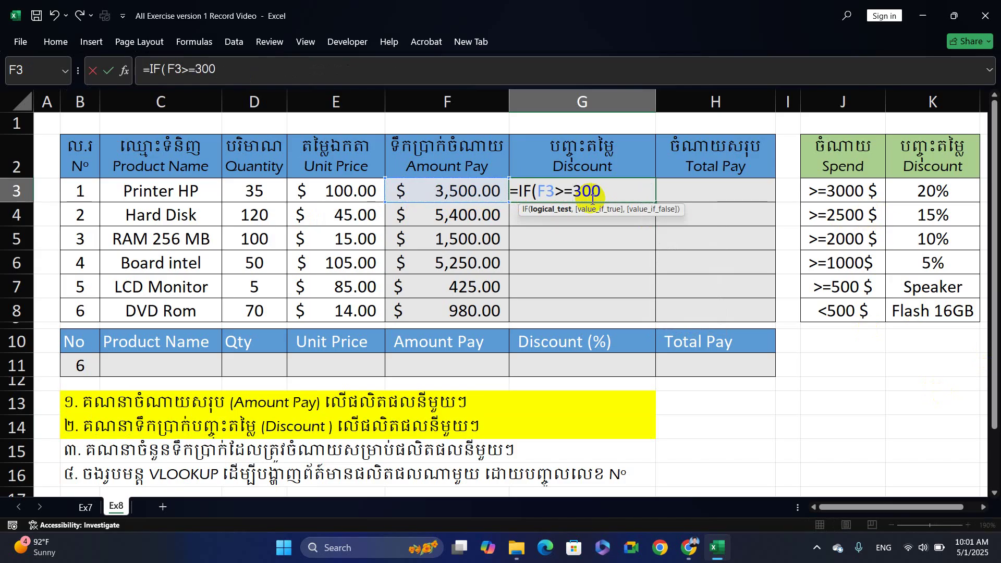
{"action": "type", "text": "0,"}
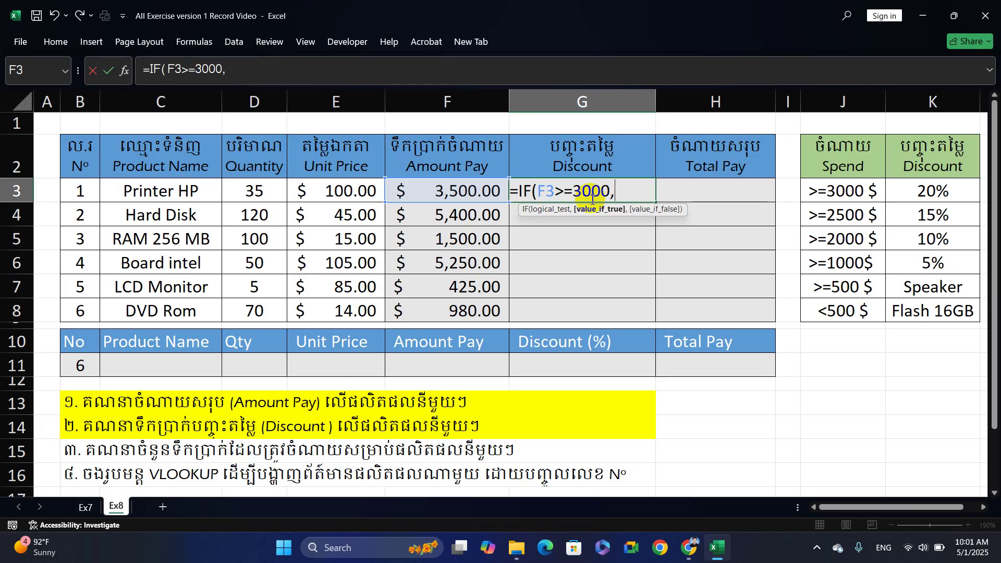
{"action": "left_click", "coordinate": [467, 191]}
{"action": "type", "text": "*20"}
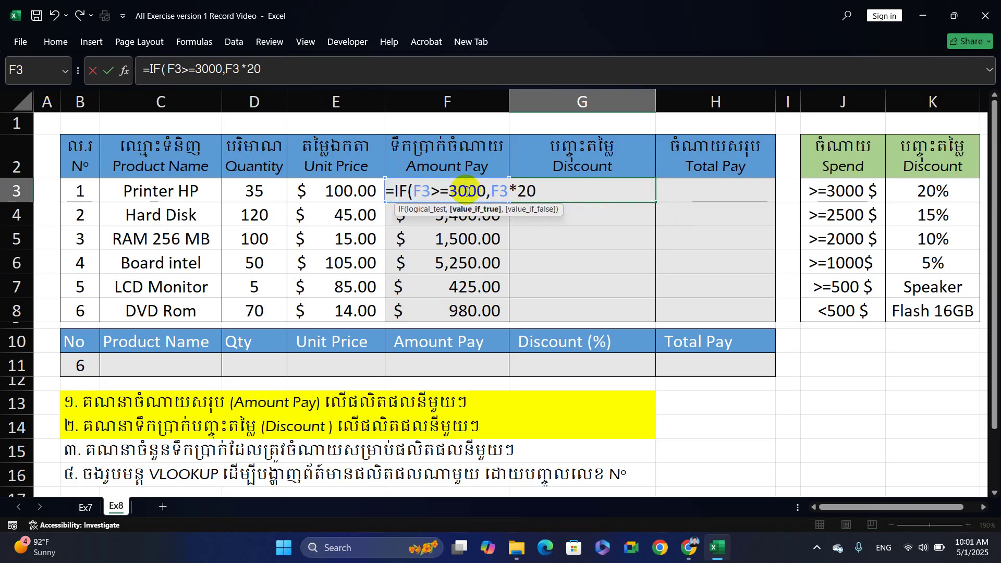
{"action": "type", "text": "%,"}
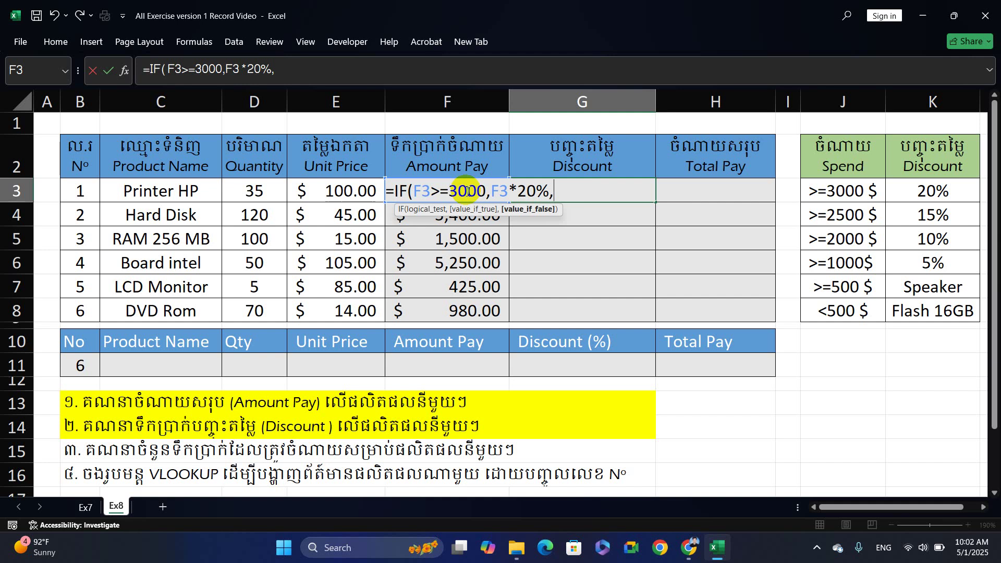
Nest a second IF in the G3 formula with the condition F3>=2500 and the true result F3*15%
{"action": "type", "text": "IF("}
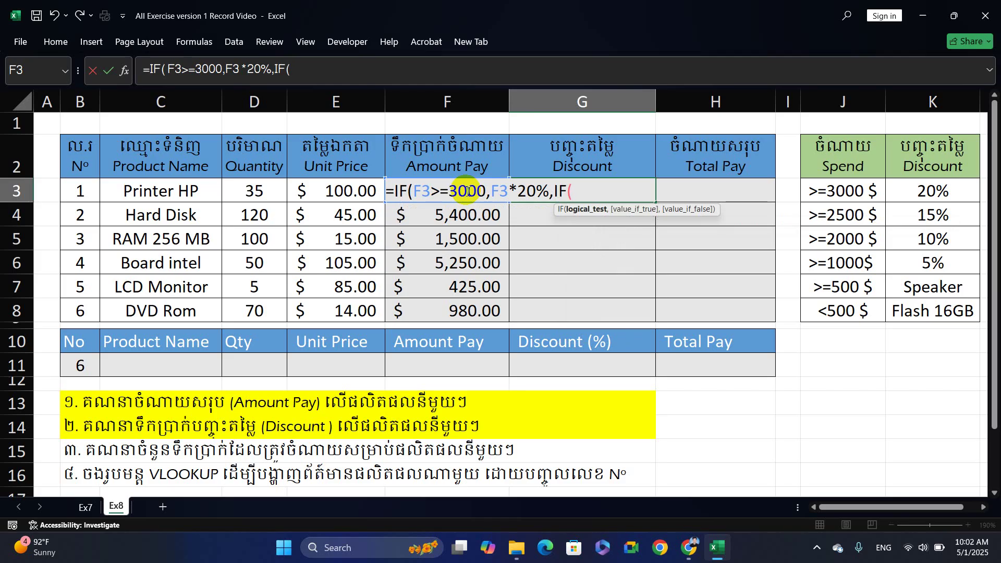
{"action": "type", "text": "F"}
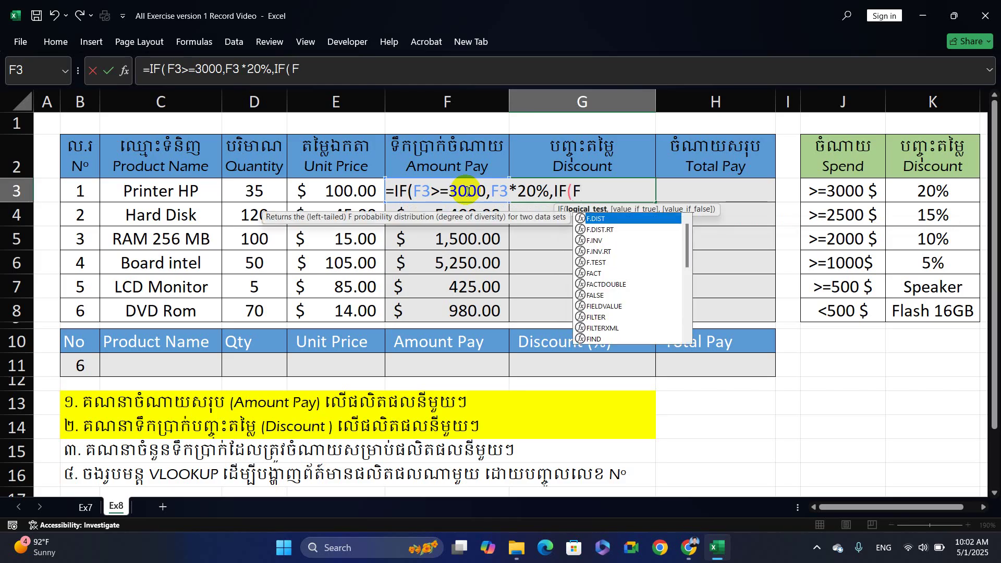
{"action": "type", "text": "3>="}
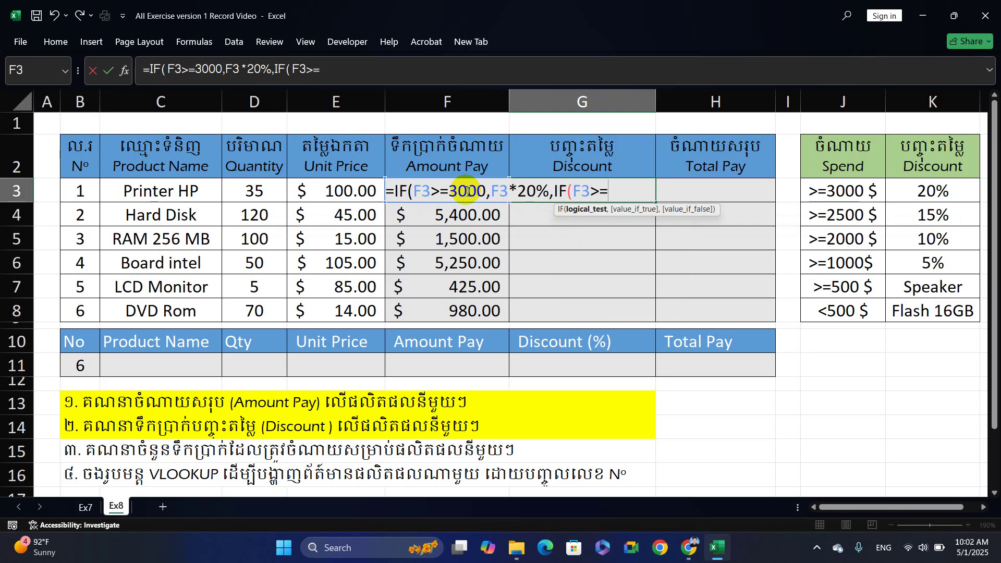
{"action": "type", "text": "2500"}
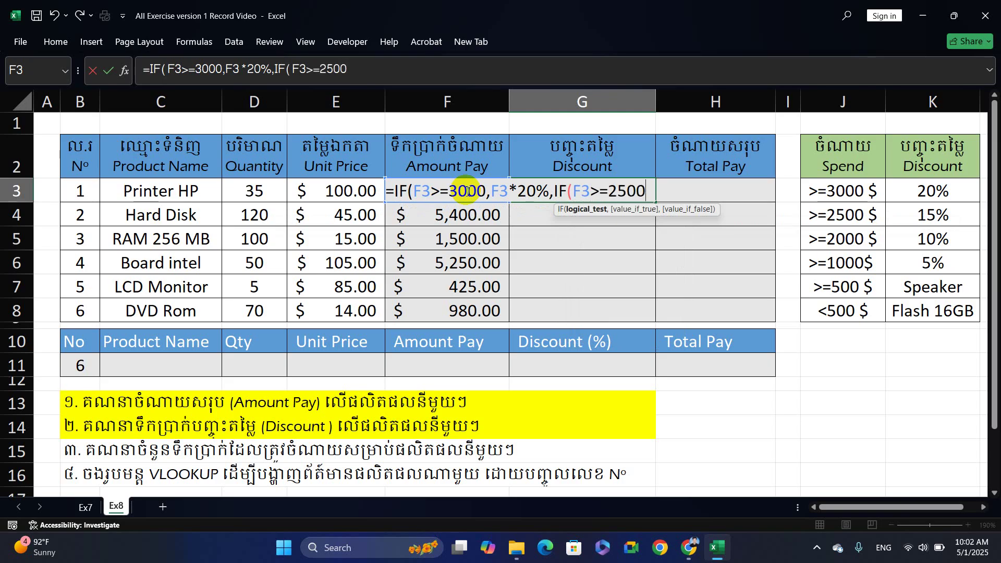
{"action": "type", "text": ","}
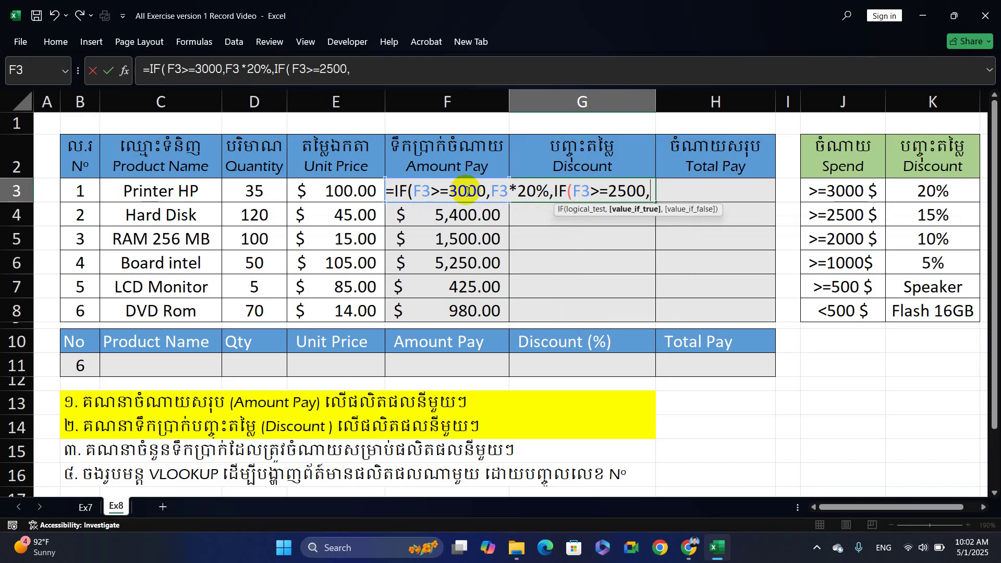
{"action": "type", "text": "F3"}
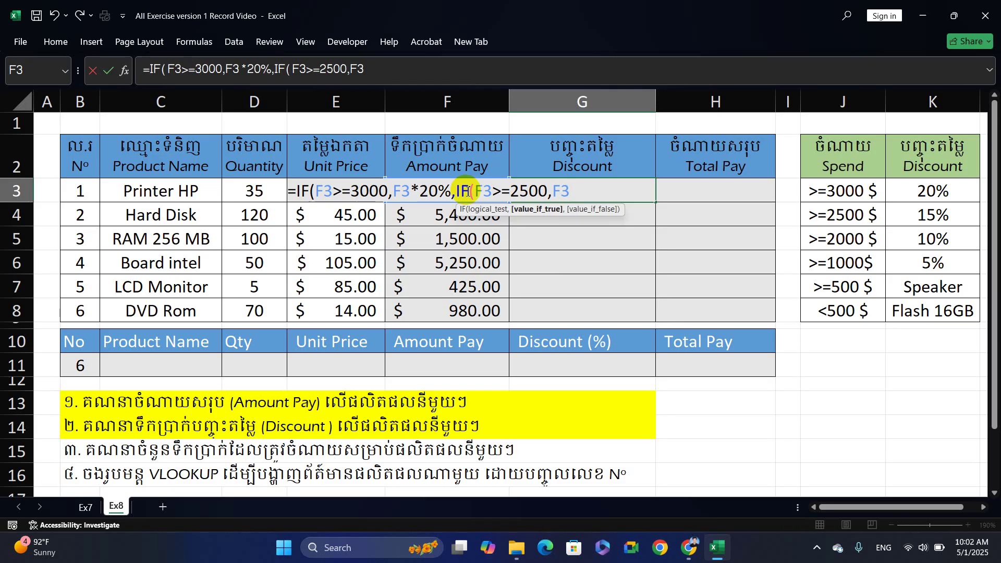
{"action": "type", "text": "*15%,"}
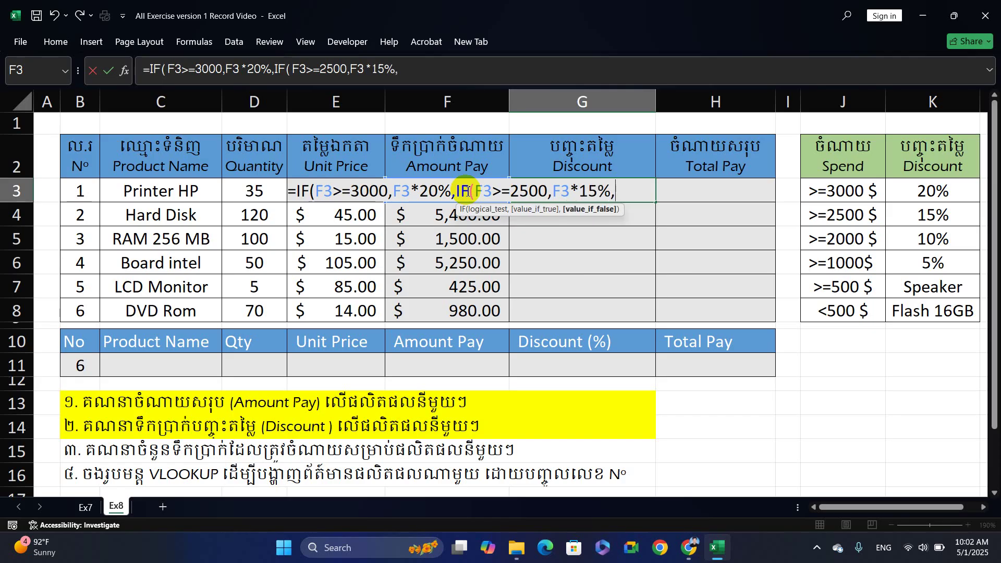
Nest a third IF in the G3 formula with the condition F3>=2000 and the true result F3*10%
{"action": "type", "text": "If"}
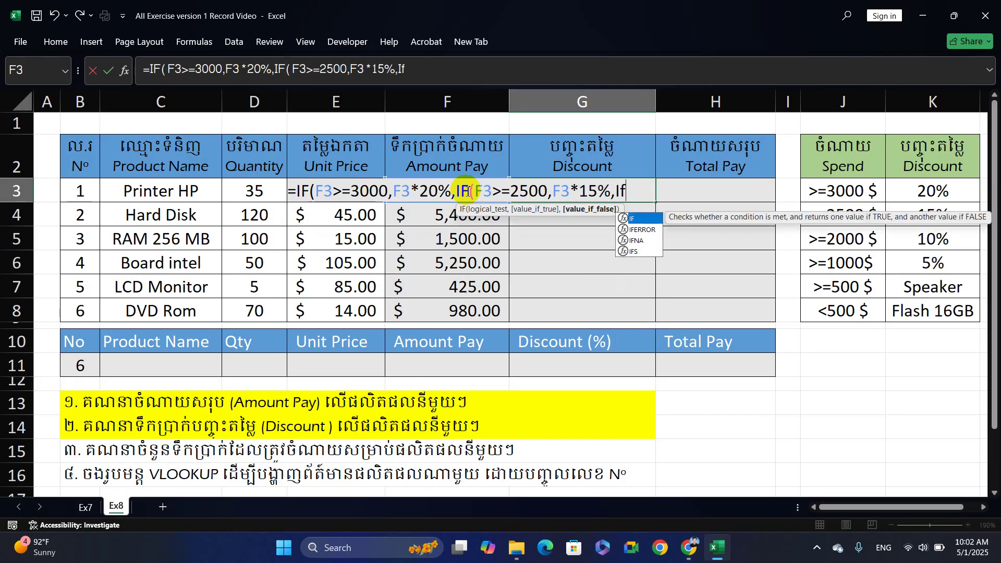
{"action": "key", "text": "Tab"}
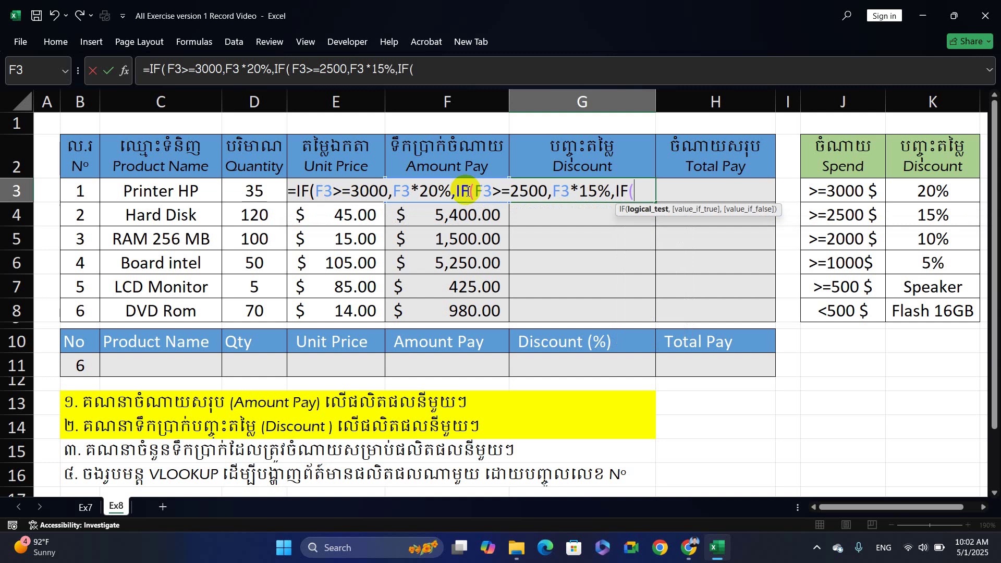
{"action": "type", "text": "F3>="}
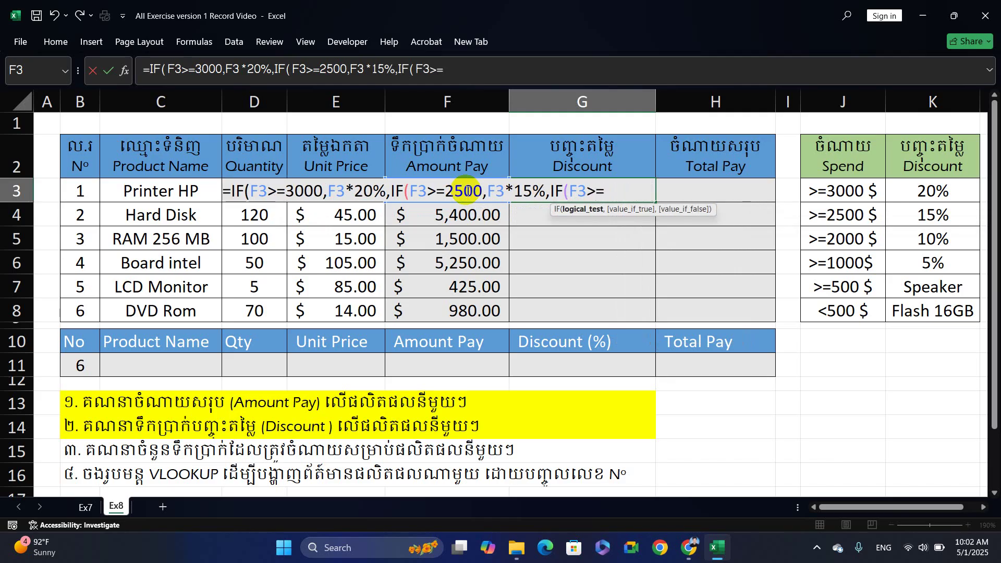
{"action": "type", "text": "2000,"}
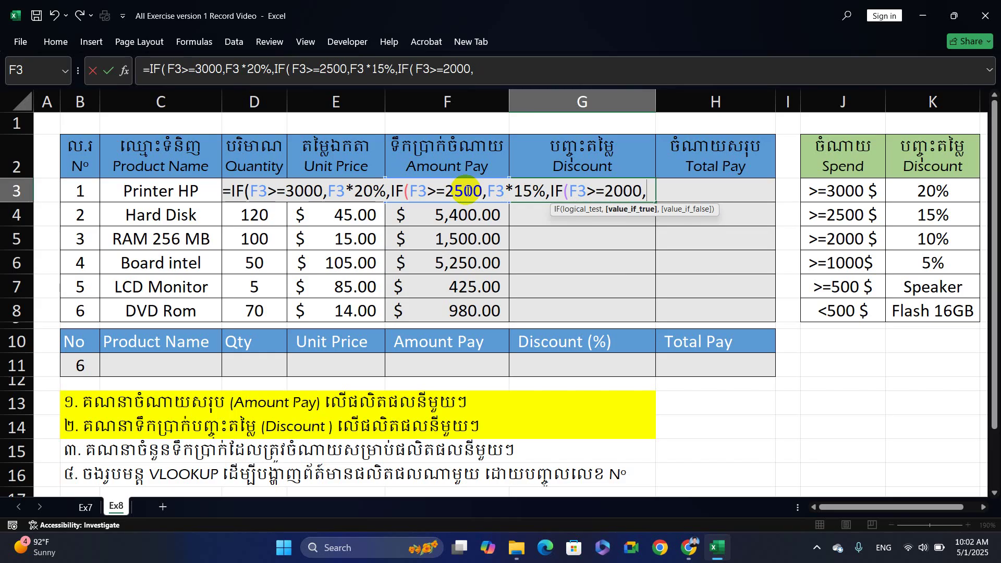
{"action": "type", "text": "F"}
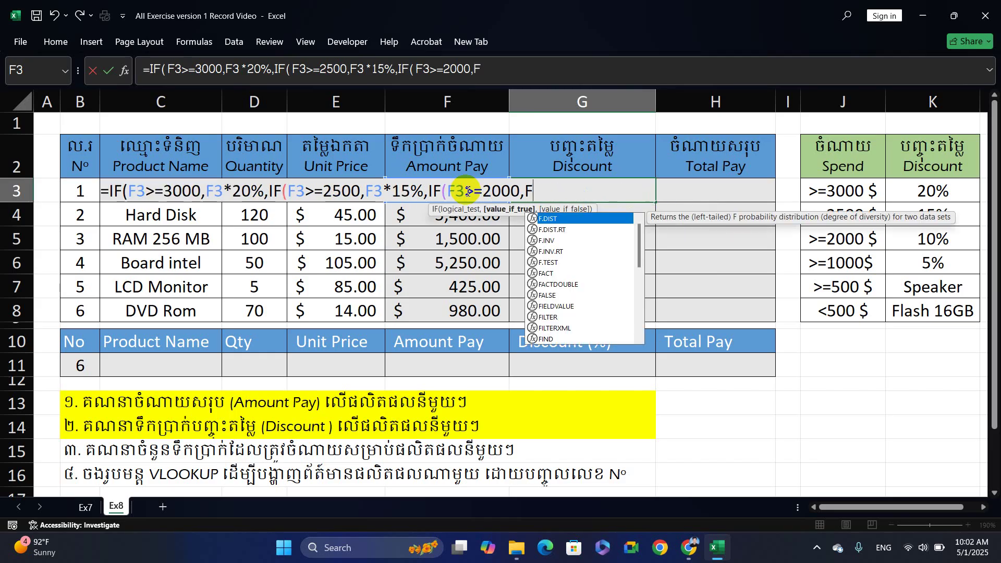
{"action": "type", "text": "#"}
{"action": "key", "text": "BackSpace"}
{"action": "type", "text": "3"}
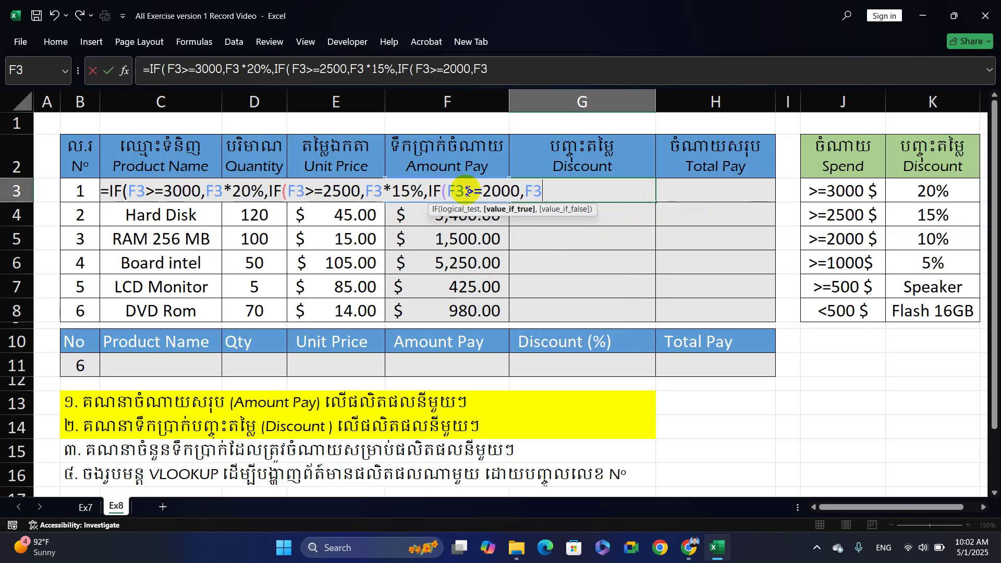
{"action": "type", "text": "*10&"}
{"action": "key", "text": "BackSpace"}
{"action": "type", "text": "%,IF("}
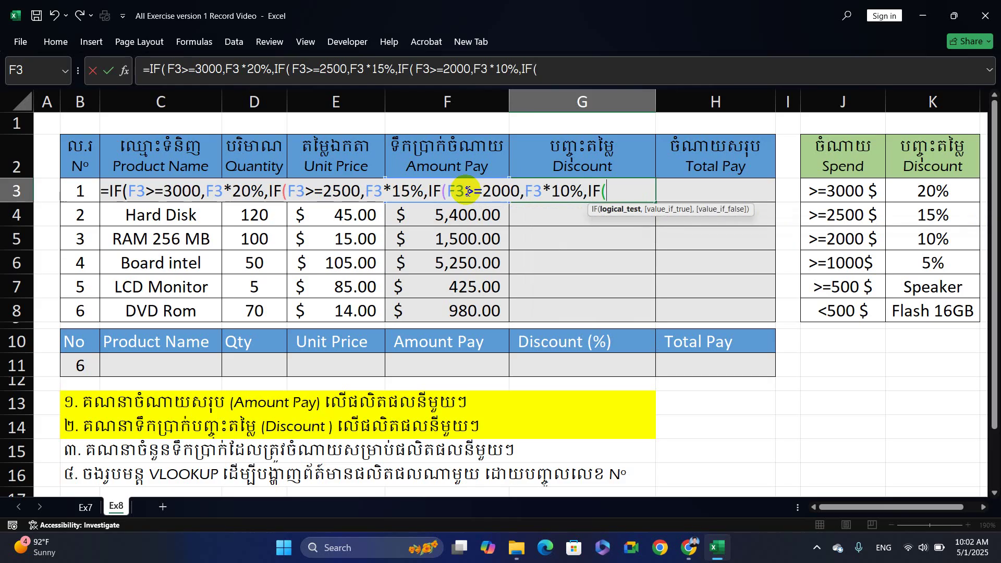
Give the fourth nested IF in G3 the condition F3>=1000 and the true result F3*5%
{"action": "type", "text": "F"}
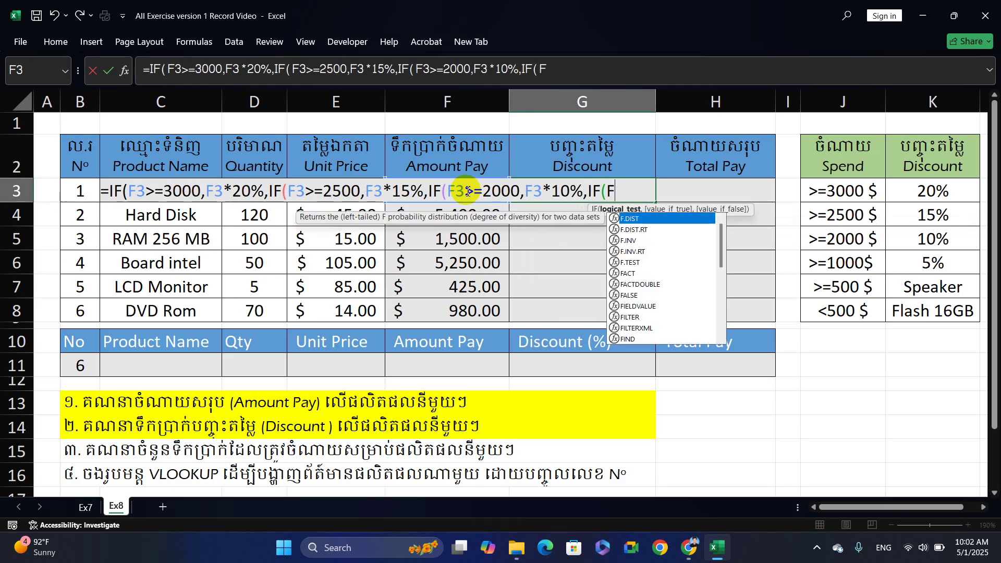
{"action": "type", "text": "3>="}
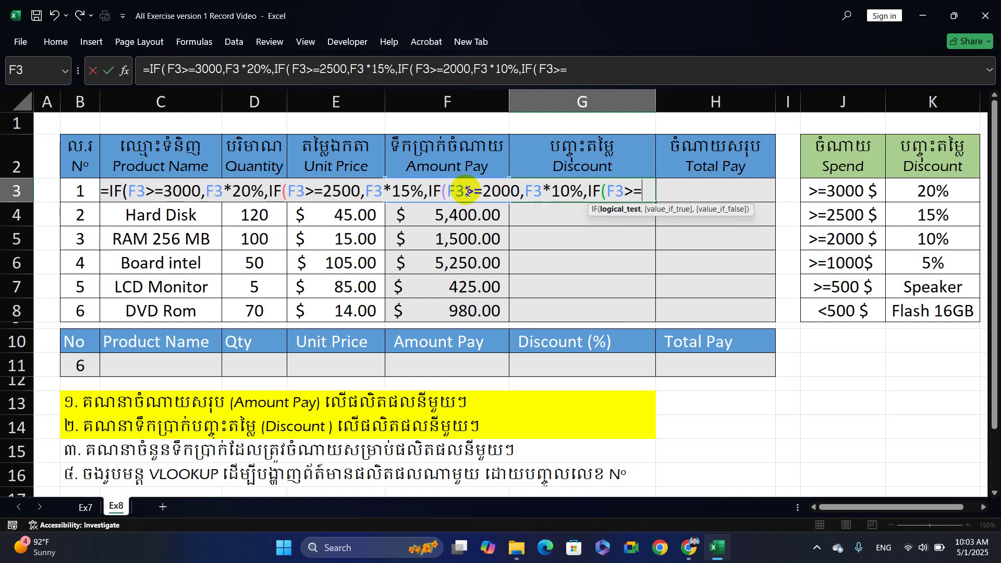
{"action": "type", "text": "1000"}
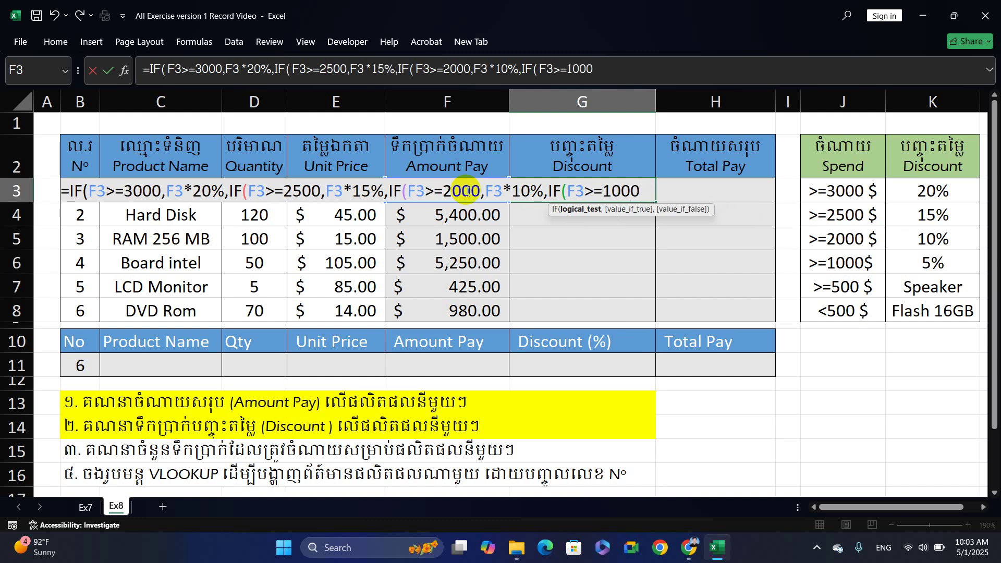
{"action": "type", "text": ","}
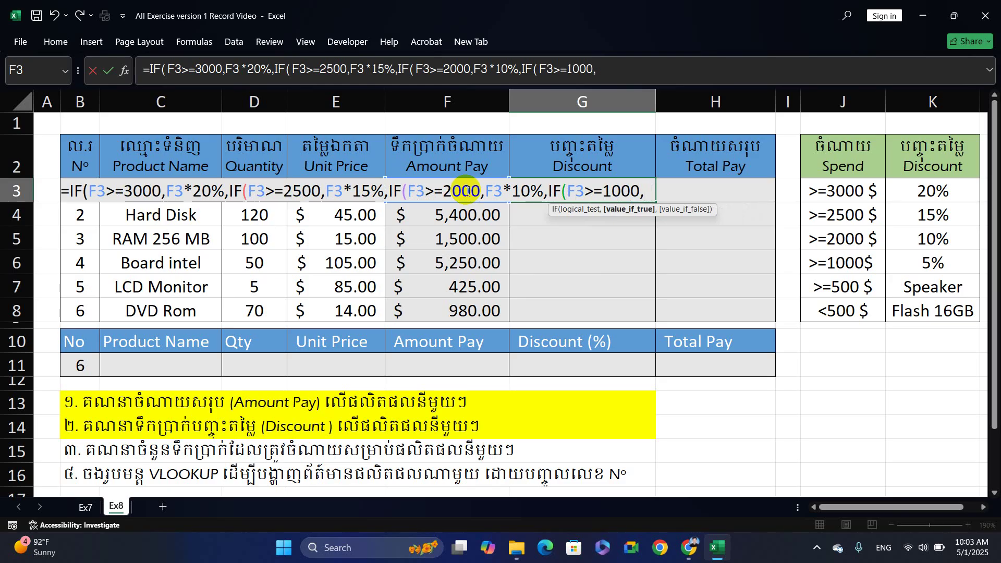
{"action": "type", "text": "F3"}
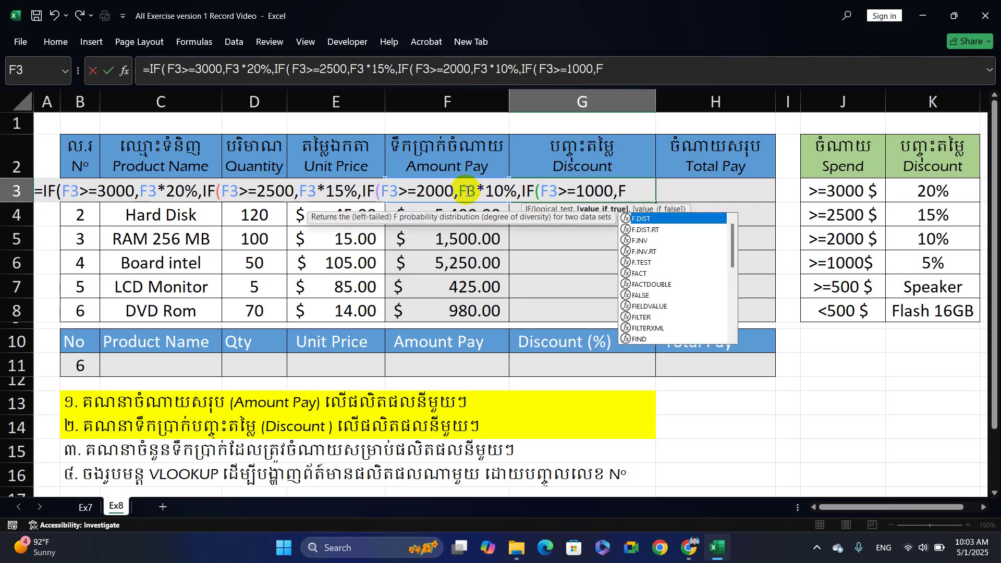
{"action": "type", "text": "*5"}
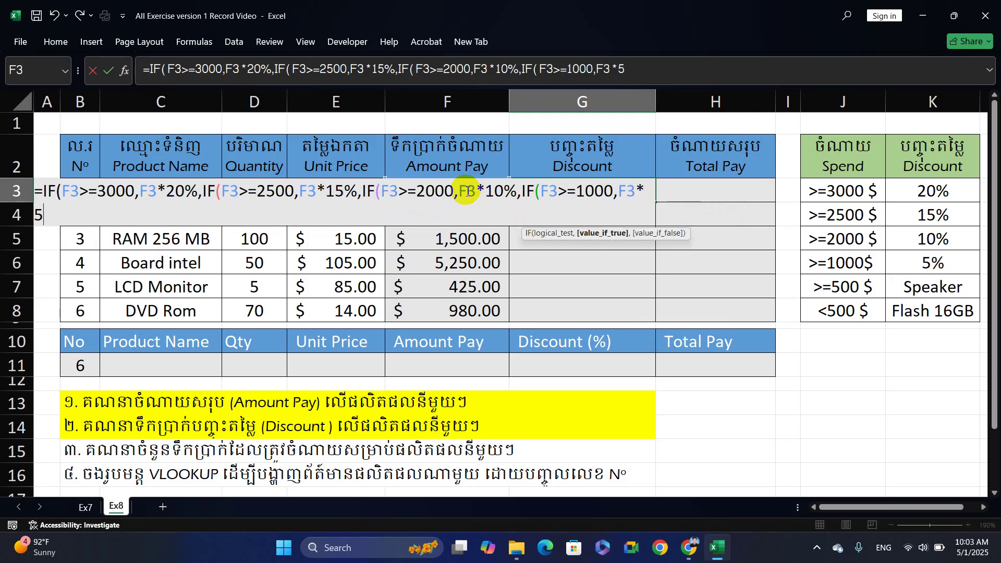
{"action": "type", "text": "%,IF("}
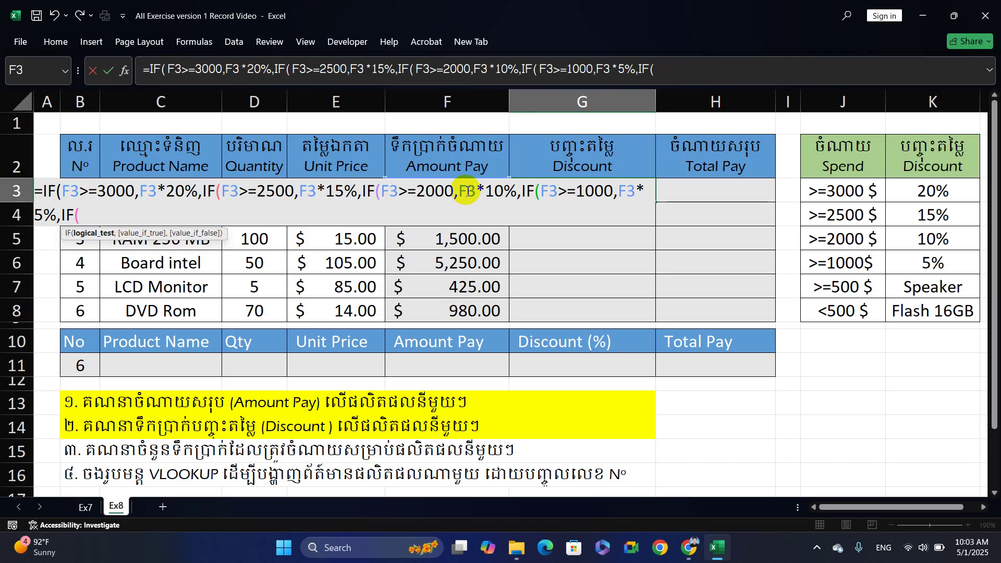
Give the fifth nested IF in G3 the condition F3>=500 and the true result "Speaker"
{"action": "type", "text": "F3>=500"}
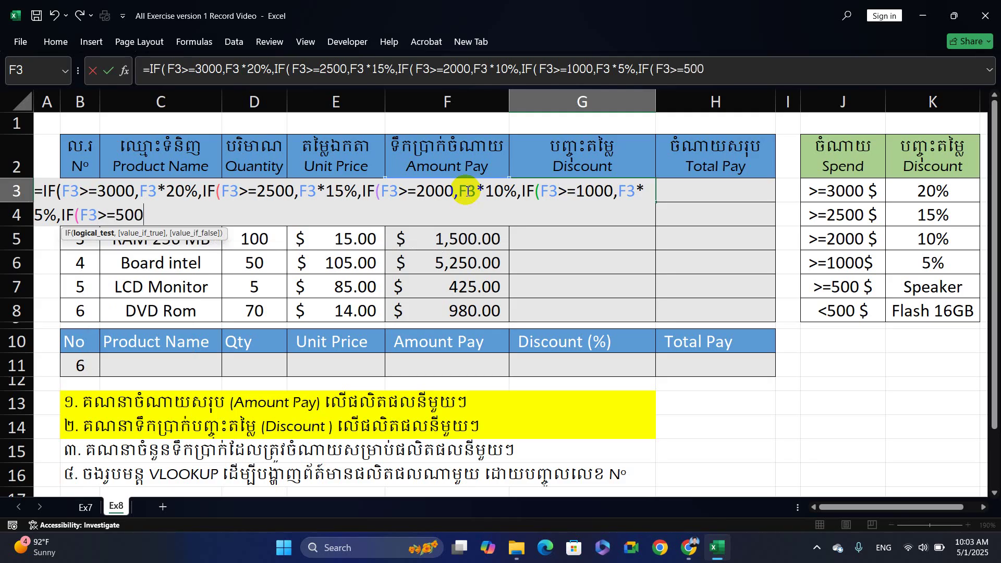
{"action": "type", "text": ","}
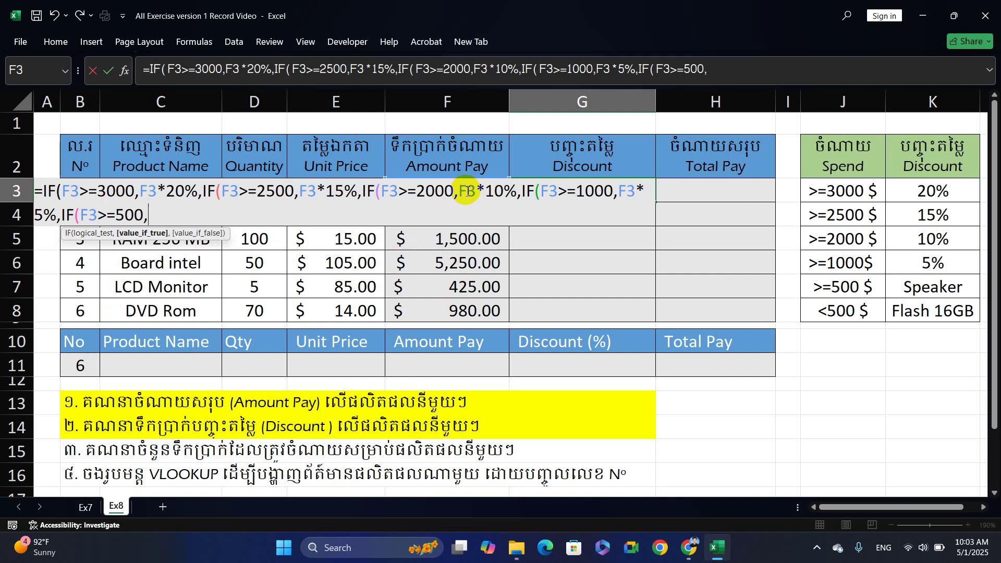
{"action": "type", "text": "\"Speak"}
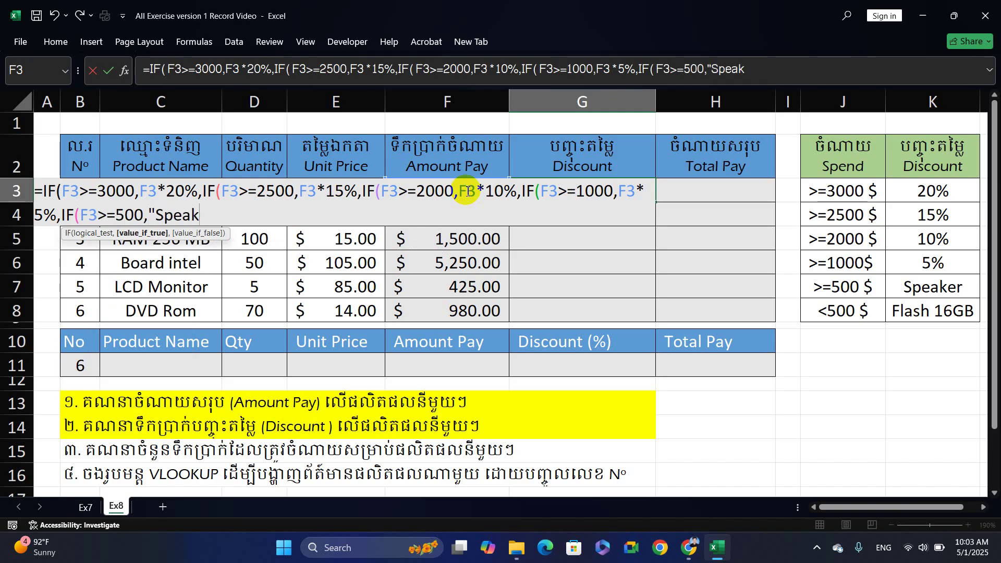
{"action": "type", "text": "er"}
{"action": "type", "text": "\""}
{"action": "type", "text": ","}
Nest a last IF in the G3 formula with the condition F3<500 and the true result "Flash 16GB"
{"action": "type", "text": "IF("}
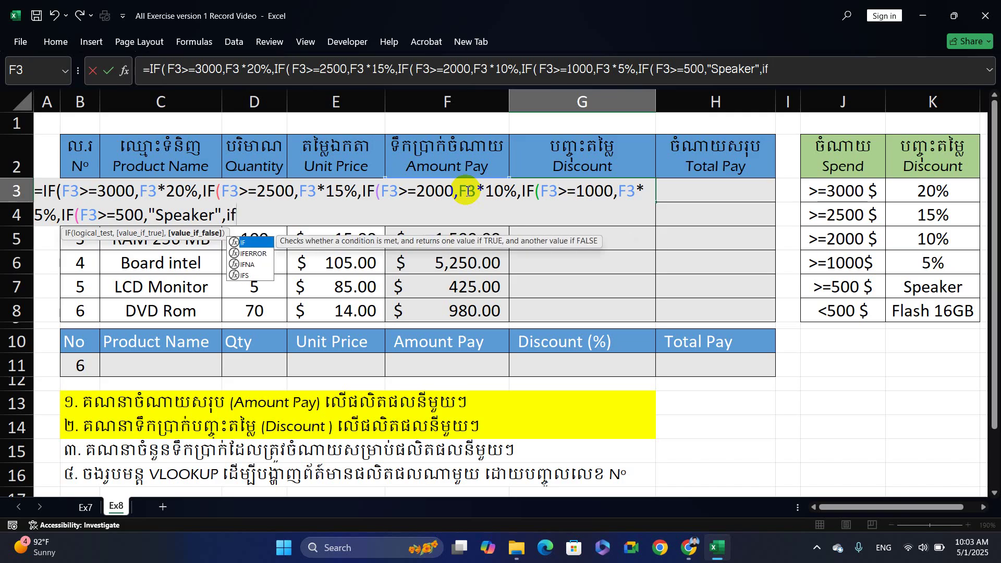
{"action": "type", "text": "F"}
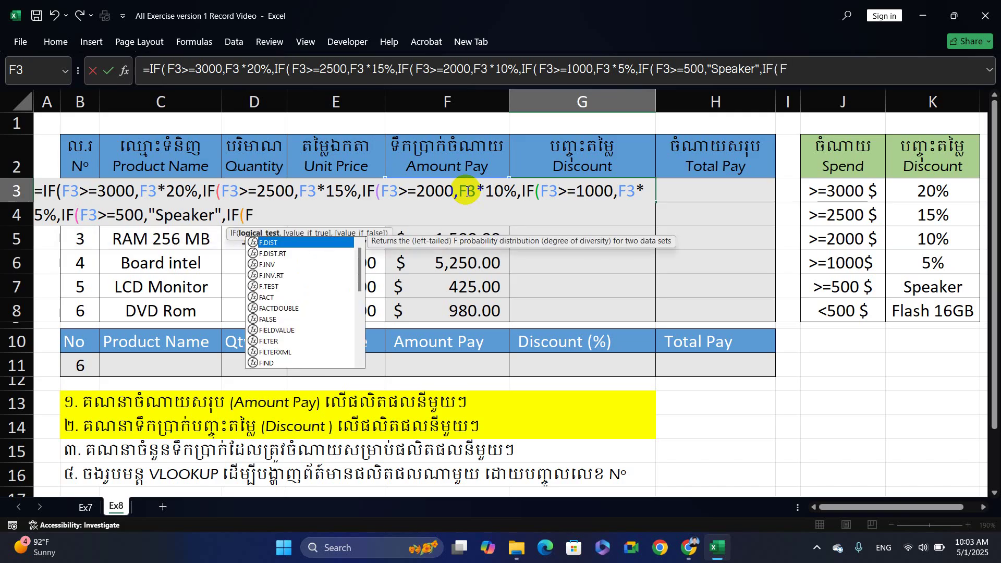
{"action": "type", "text": "3<"}
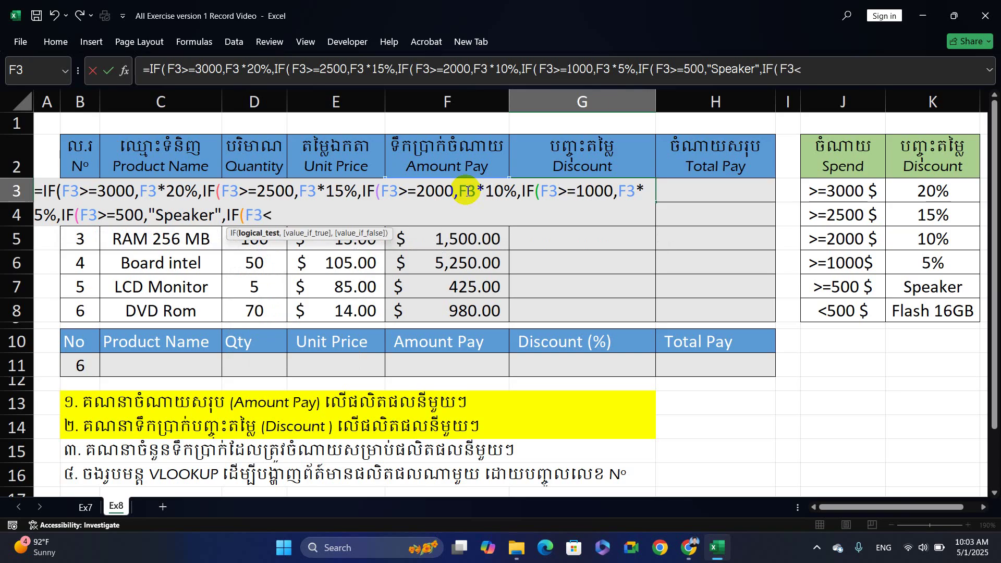
{"action": "type", "text": "500,"}
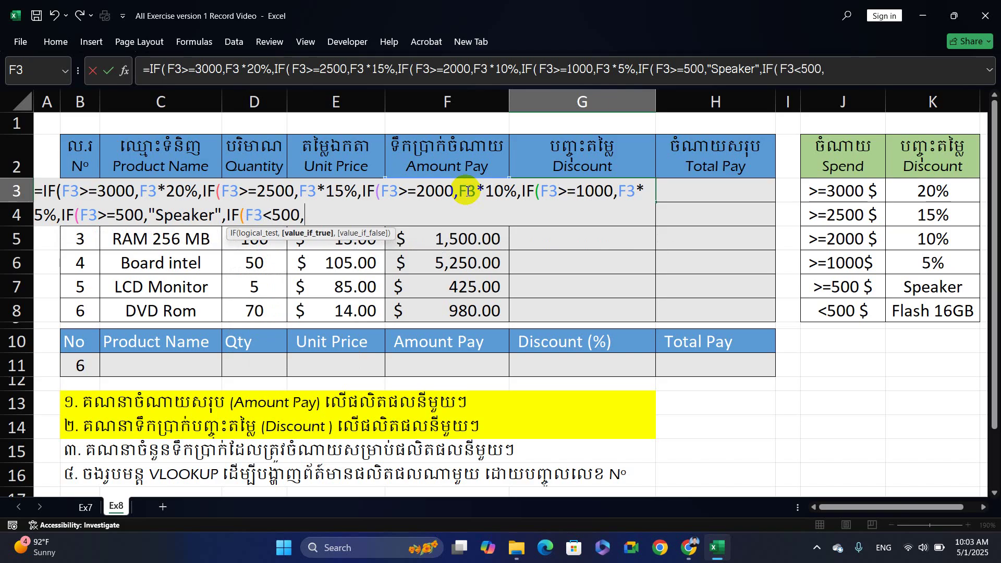
{"action": "type", "text": "l"}
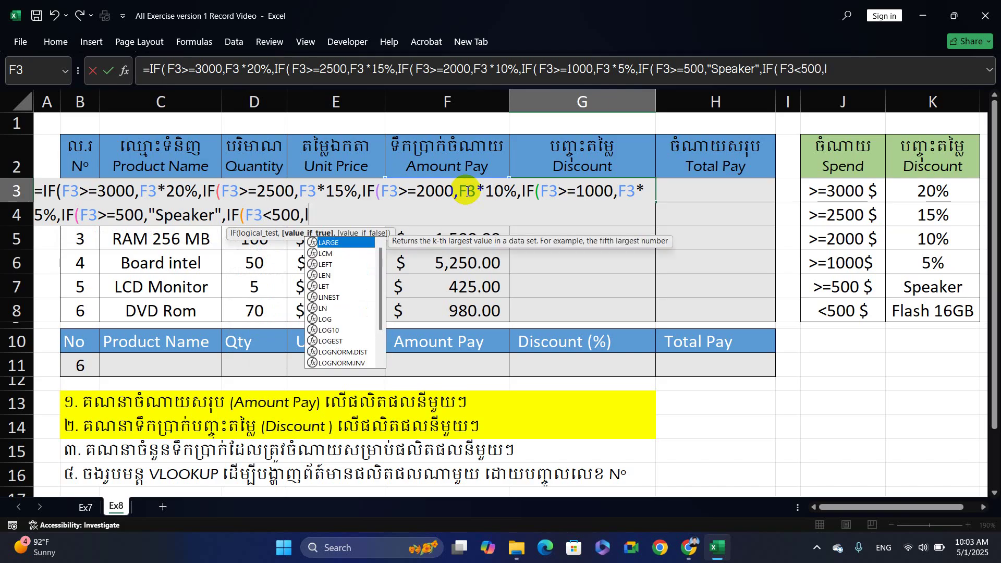
{"action": "key", "text": "BackSpace"}
{"action": "type", "text": "\""}
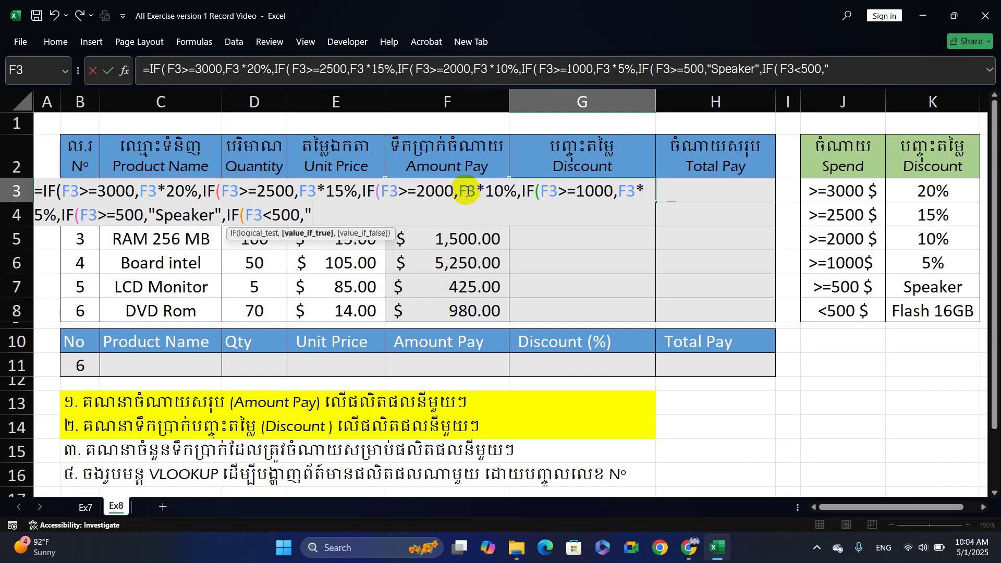
{"action": "type", "text": "Flash 16"}
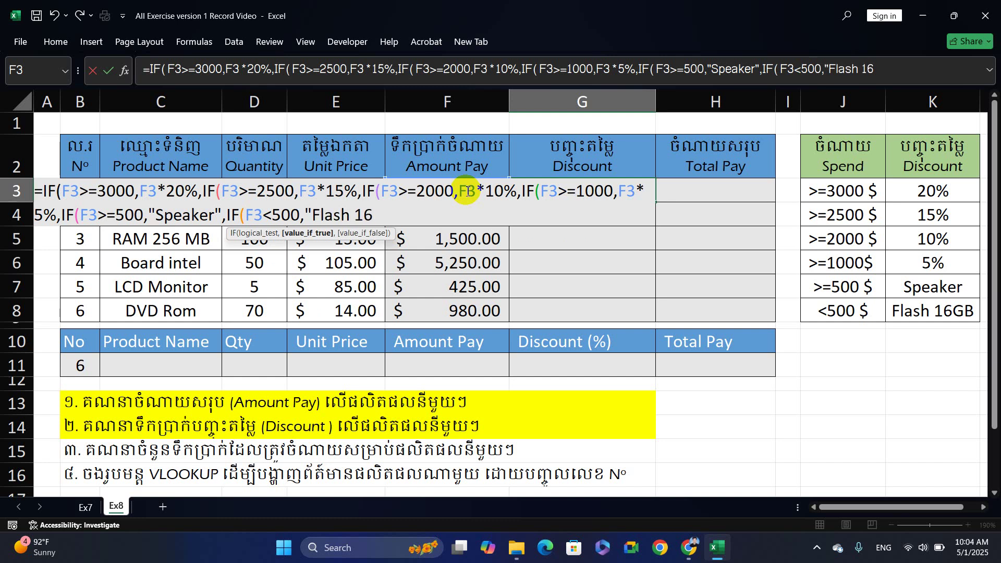
{"action": "type", "text": "GB"}
{"action": "key", "text": "BackSpace"}
{"action": "type", "text": "GB\")"}
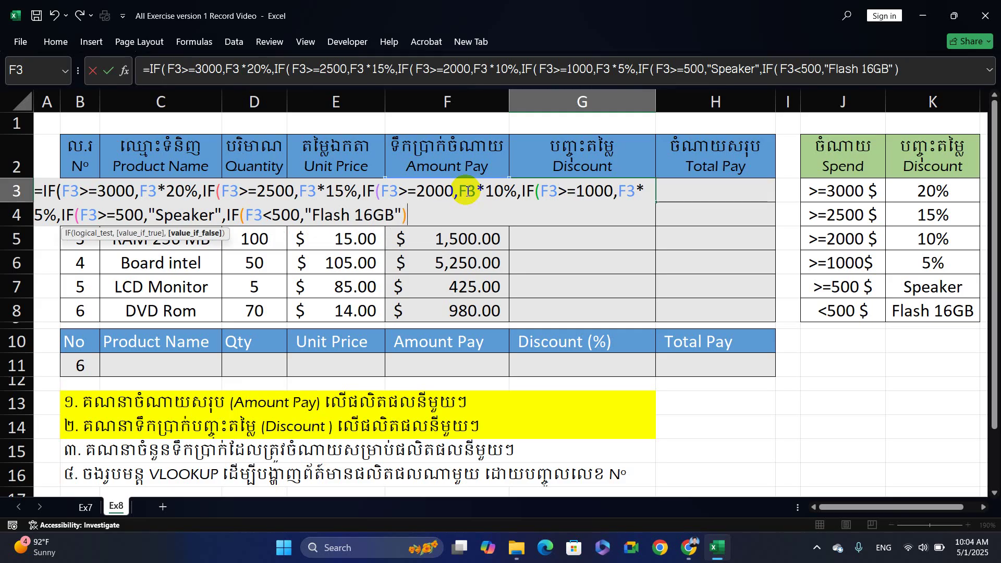
Close all the nested IFs to complete the Discount formula in G3 and copy it down to G8
{"action": "type", "text": ")))))"}
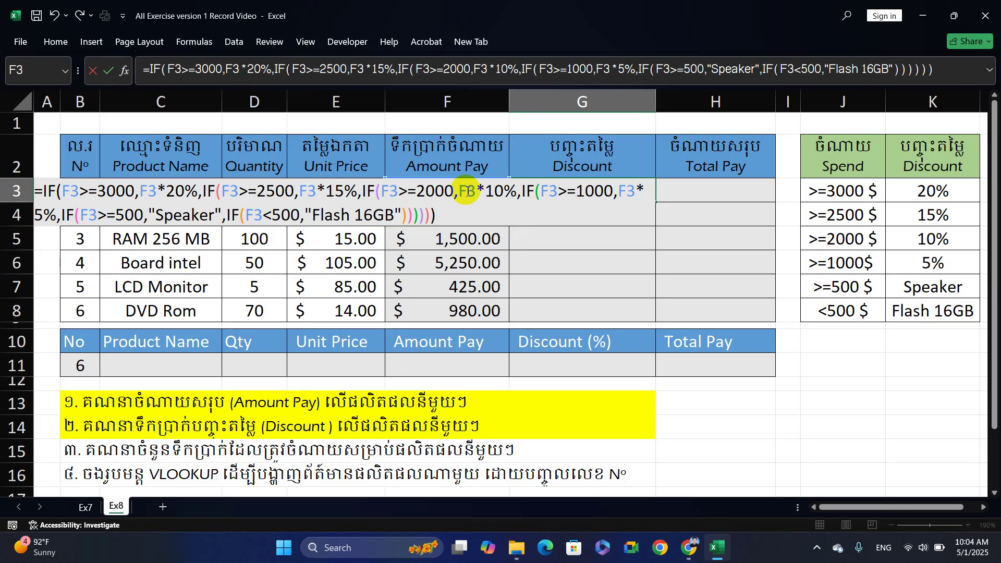
{"action": "key", "text": "Return"}
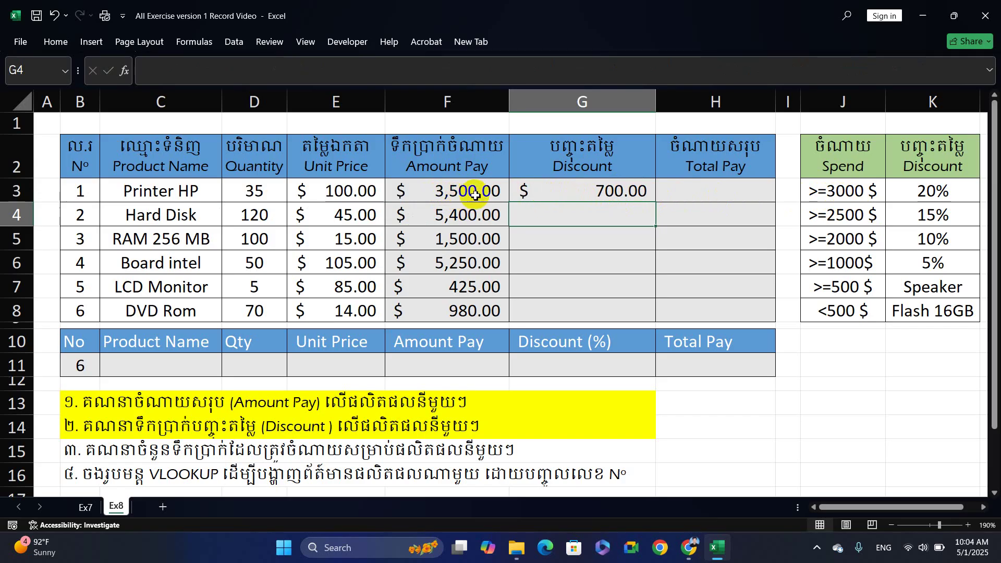
{"action": "left_click", "coordinate": [610, 196]}
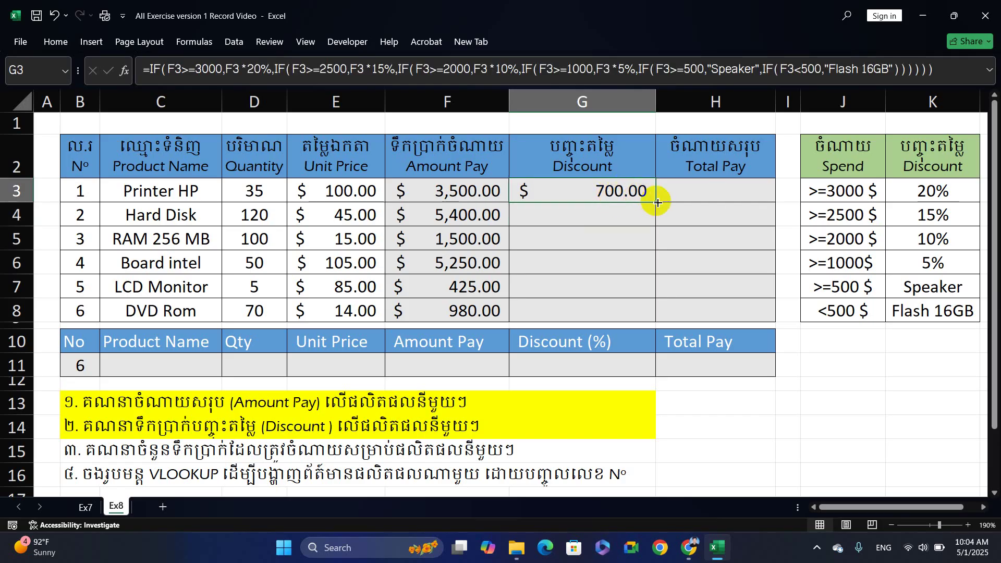
{"action": "left_click_drag", "start_coordinate": [658, 203], "coordinate": [653, 315]}
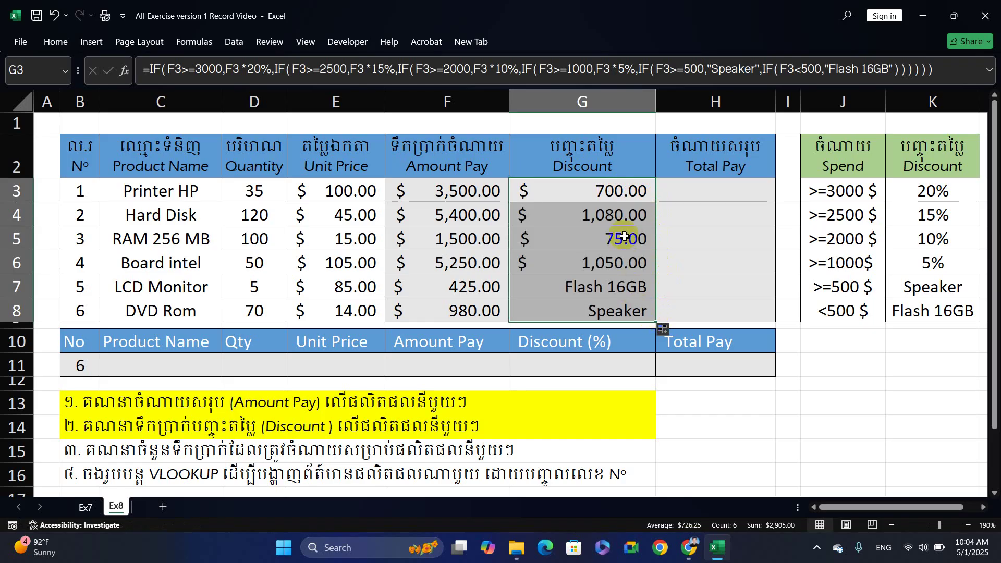
Calculate Total Pay for the first product in H3 with the formula =F3-G3
{"action": "left_click", "coordinate": [685, 198]}
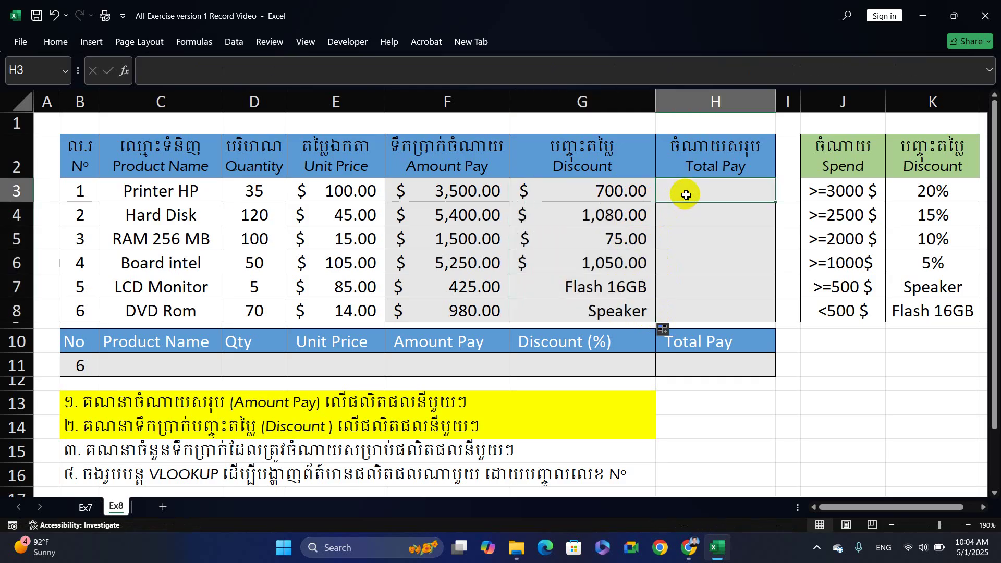
{"action": "type", "text": "="}
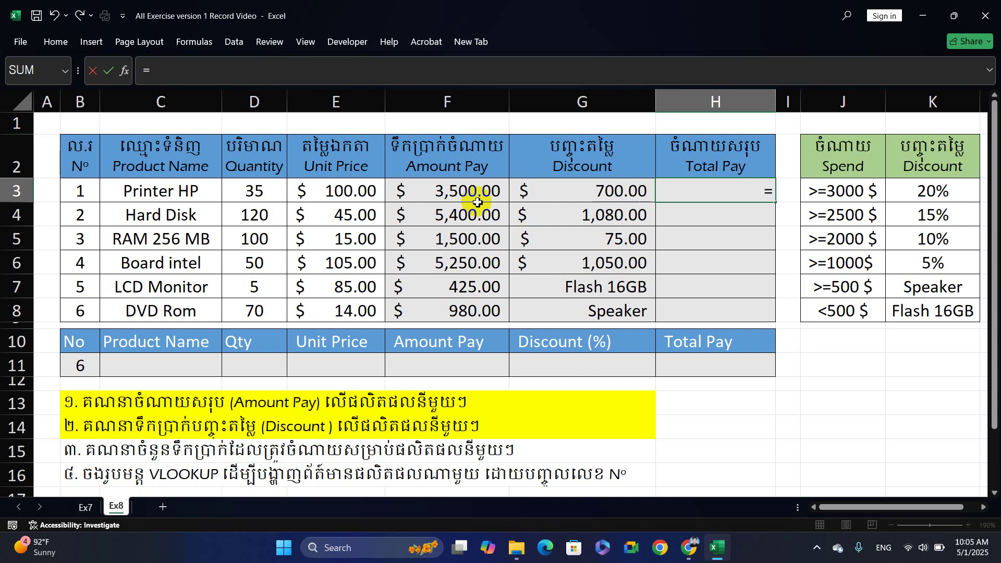
{"action": "left_click", "coordinate": [447, 195]}
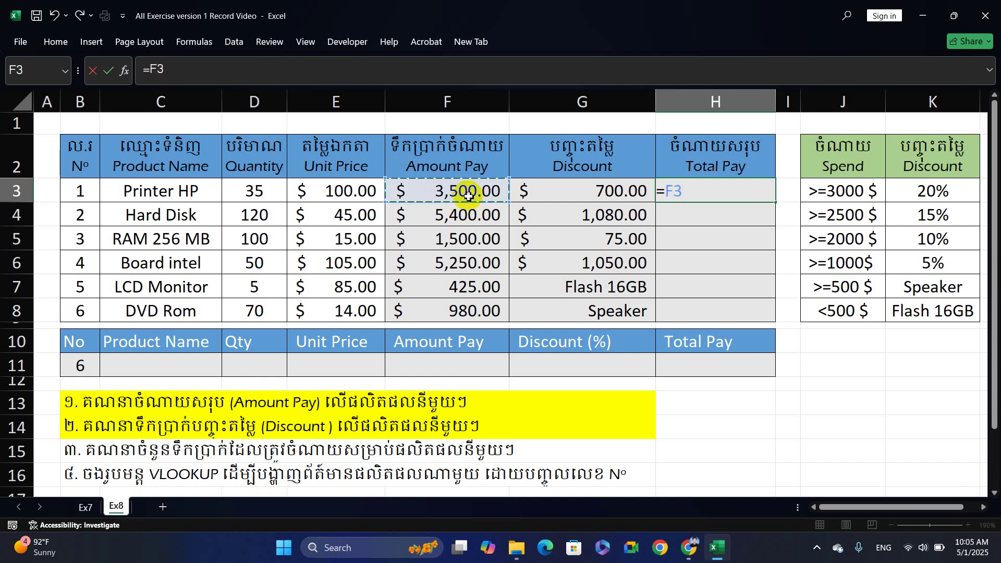
{"action": "type", "text": "-"}
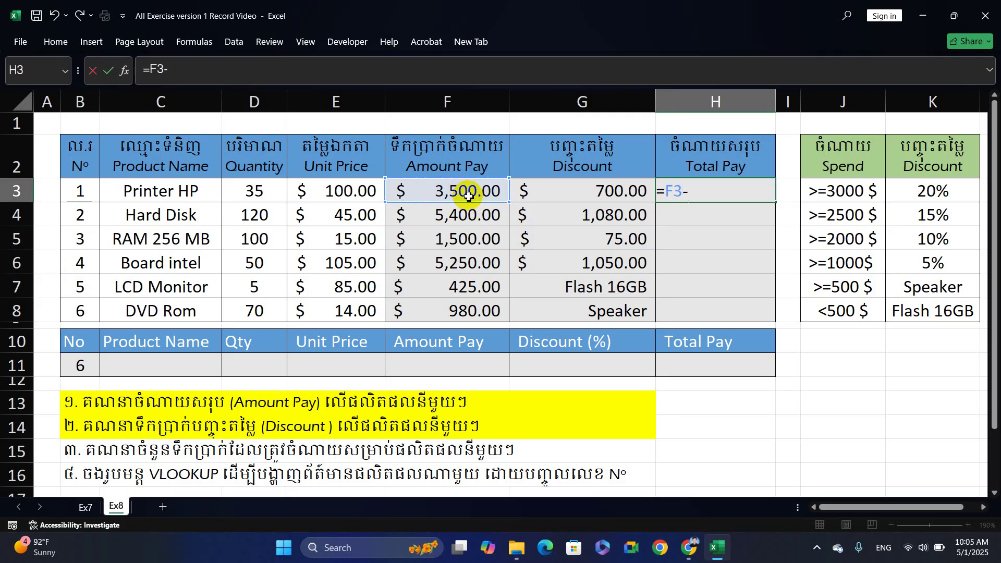
{"action": "left_click", "coordinate": [561, 193]}
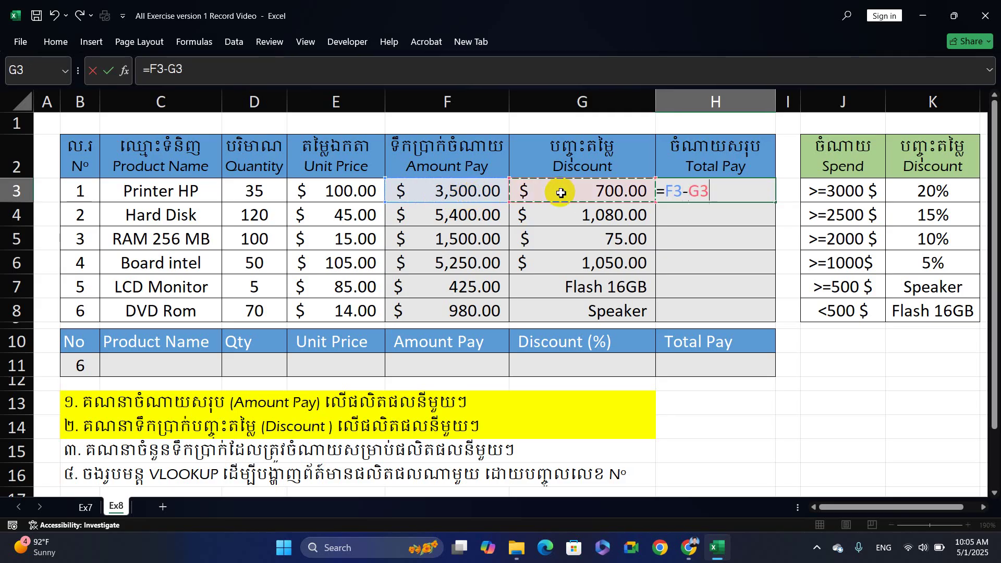
{"action": "key", "text": "Return"}
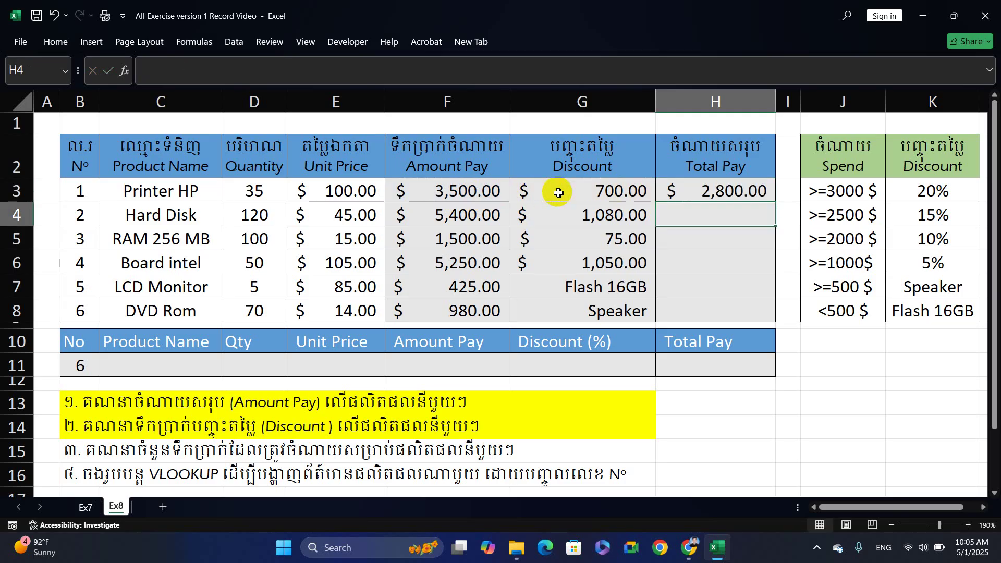
Copy the Total Pay formula from H3 down to H8
{"action": "left_click", "coordinate": [702, 193]}
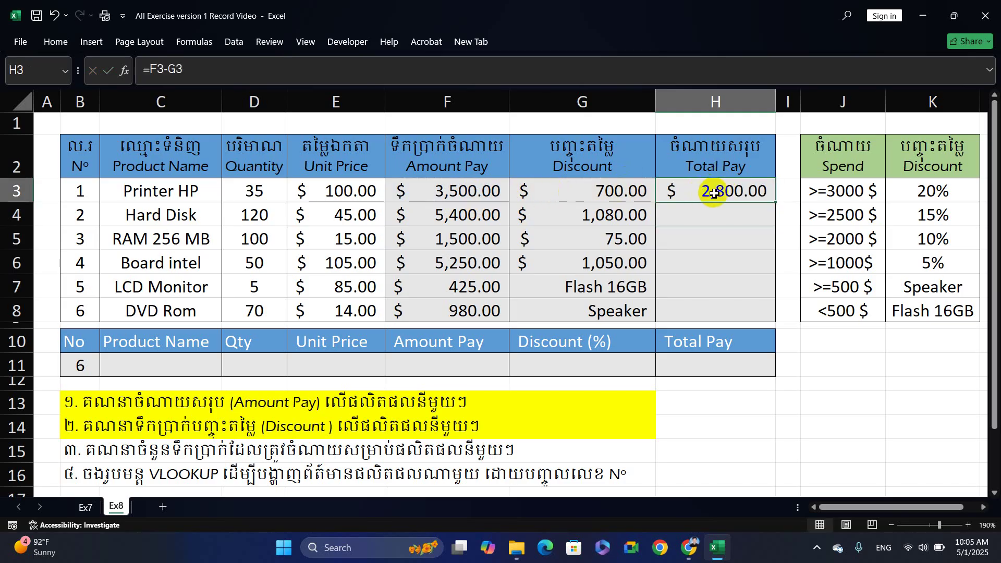
{"action": "left_click_drag", "start_coordinate": [776, 202], "coordinate": [781, 316]}
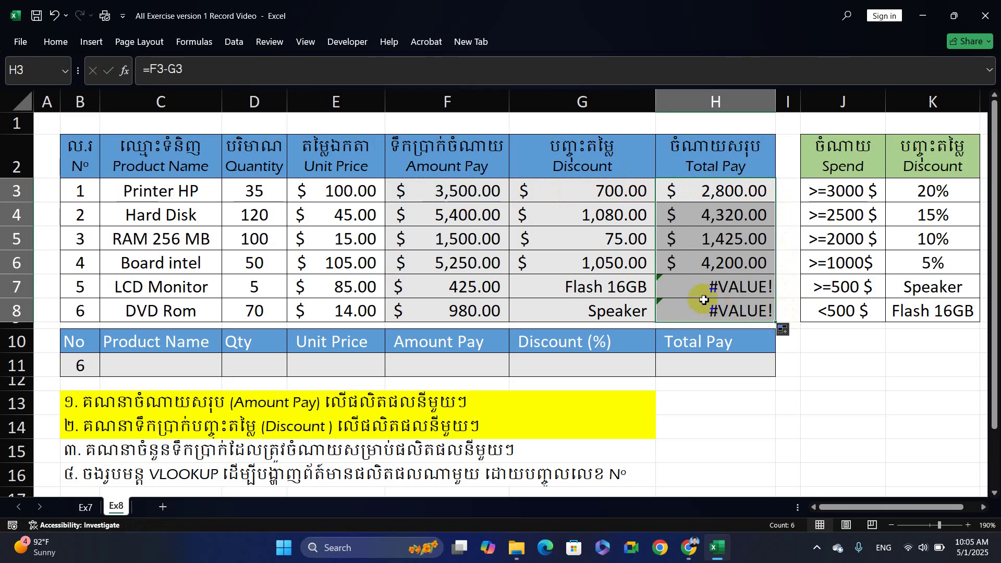
{"action": "left_click", "coordinate": [736, 293]}
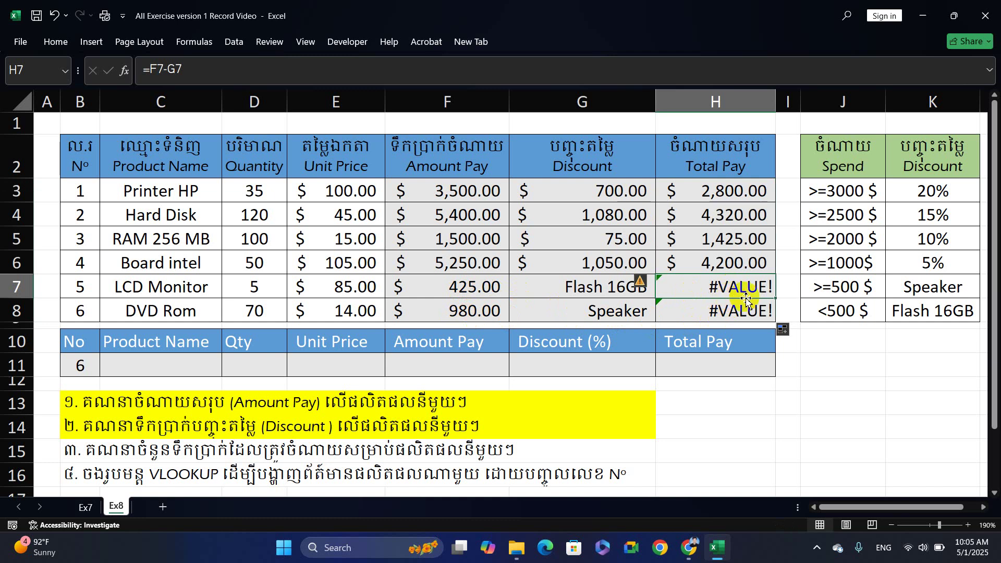
Edit the Total Pay formula in H3 to wrap F3-G3 in an IFERROR function
{"action": "left_click", "coordinate": [709, 193]}
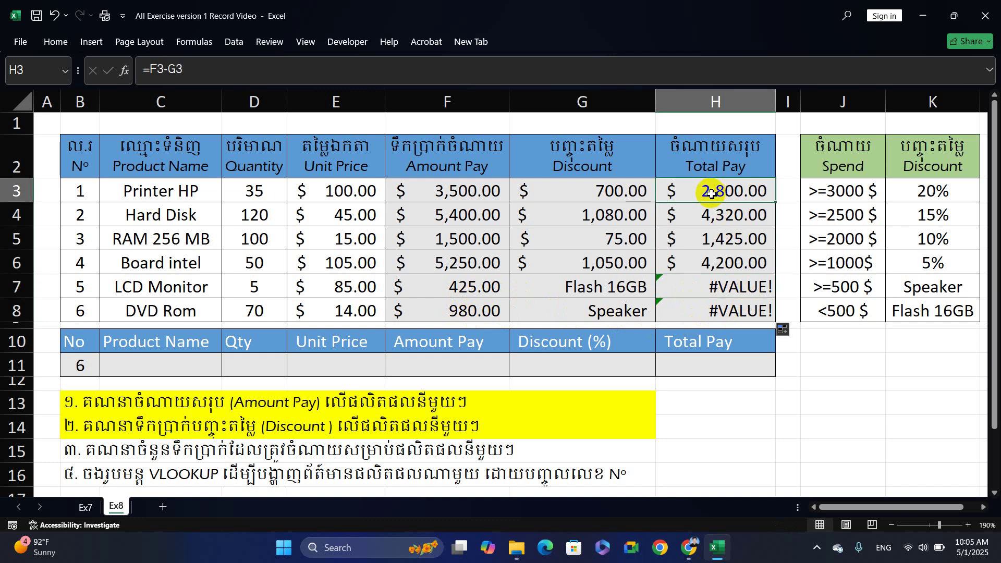
{"action": "double_click", "coordinate": [710, 193]}
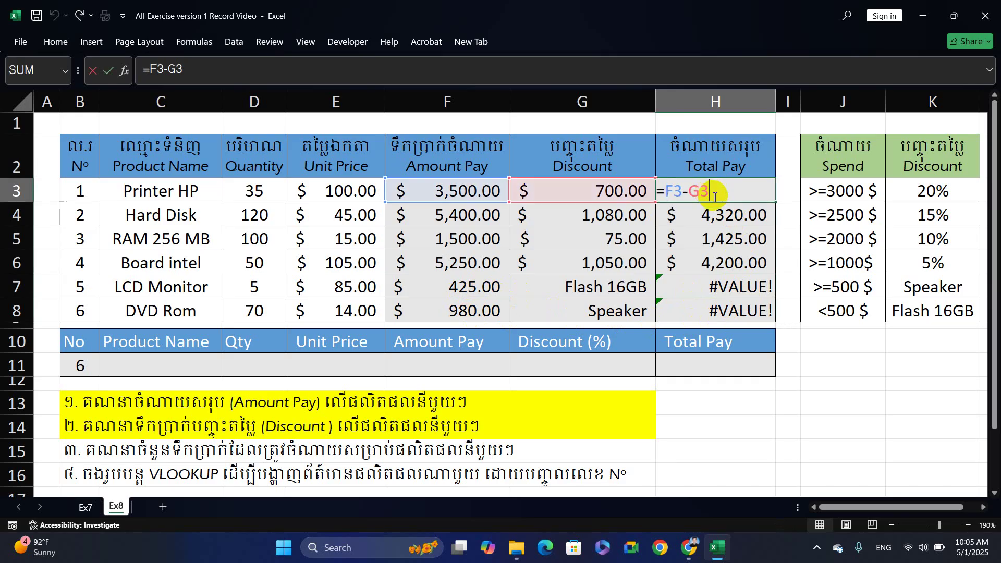
{"action": "left_click", "coordinate": [166, 69]}
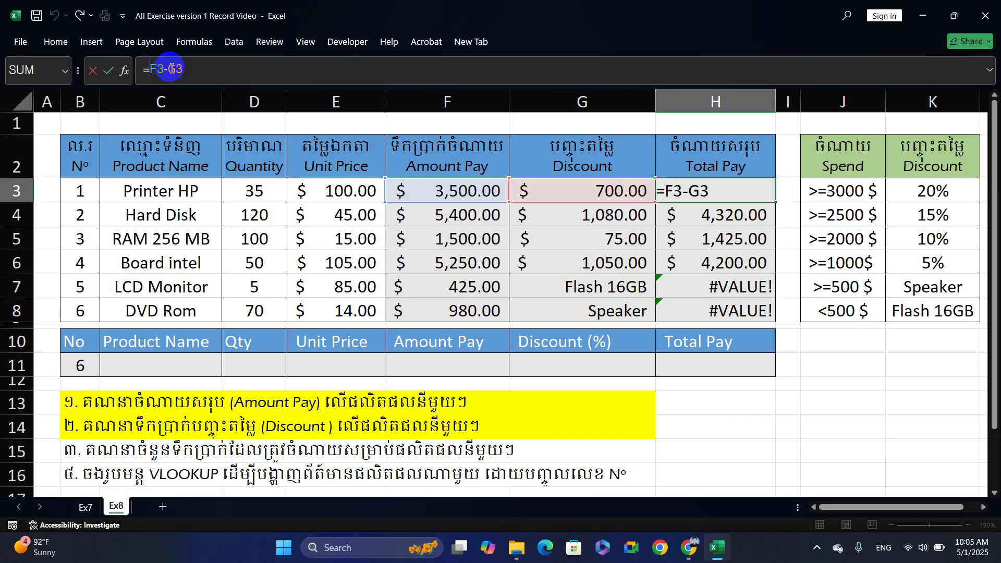
{"action": "type", "text": "if"}
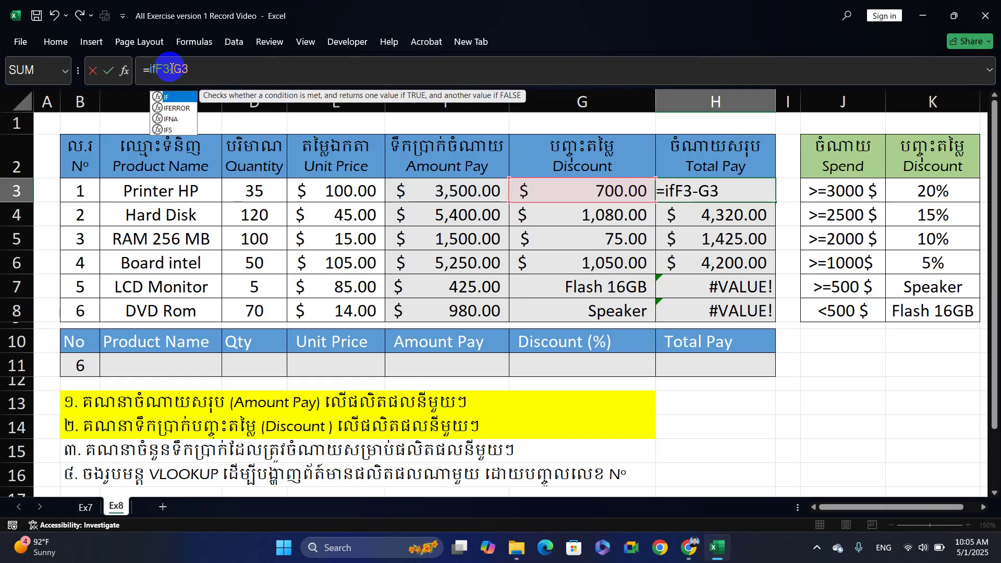
{"action": "type", "text": "eq"}
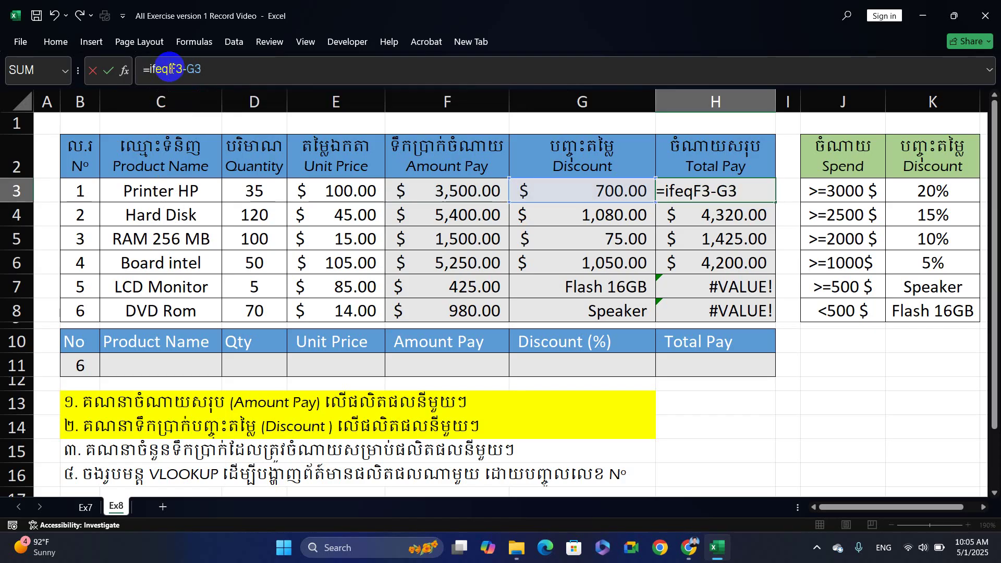
{"action": "key", "text": "BackSpace"}
{"action": "key", "text": "Tab"}
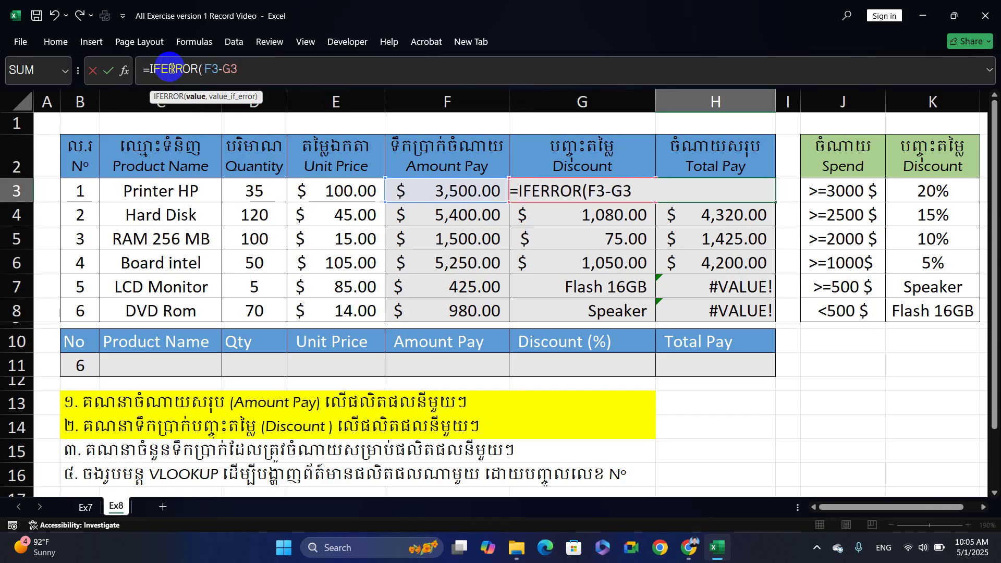
Give the IFERROR in H3 the fallback value F3 and complete the formula as =IFERROR(F3-G3,F3)
{"action": "left_click", "coordinate": [246, 70]}
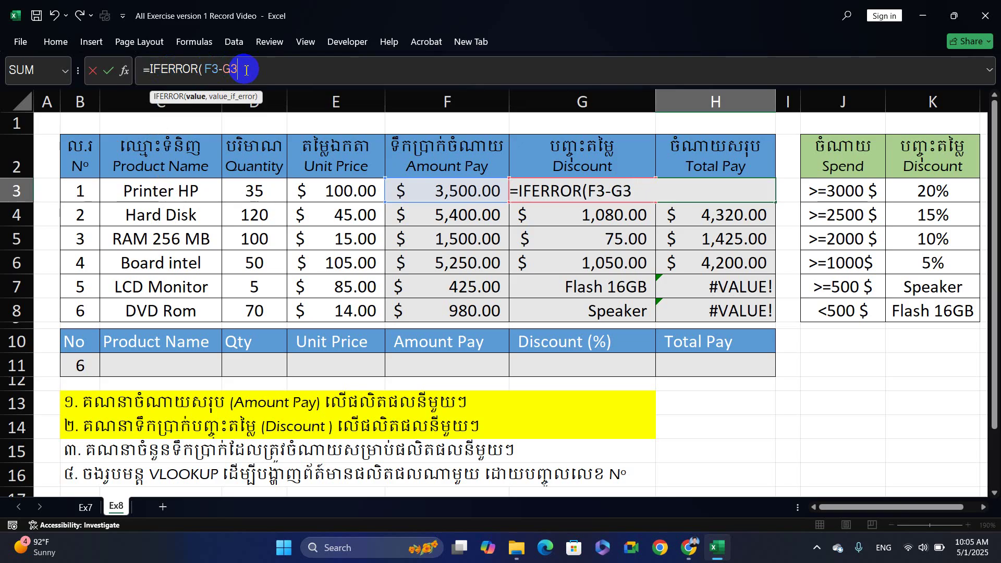
{"action": "type", "text": ","}
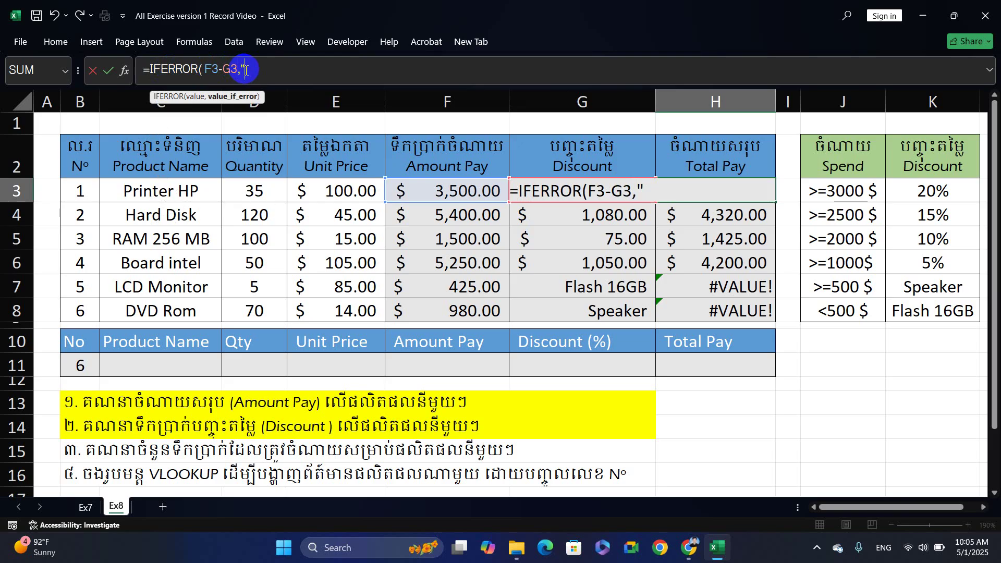
{"action": "key", "text": "BackSpace"}
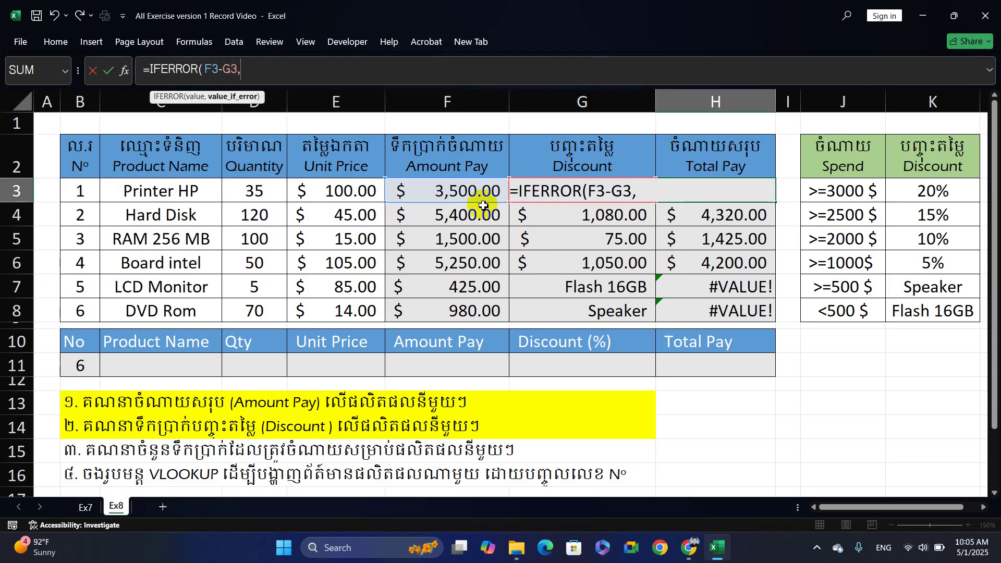
{"action": "left_click", "coordinate": [453, 193]}
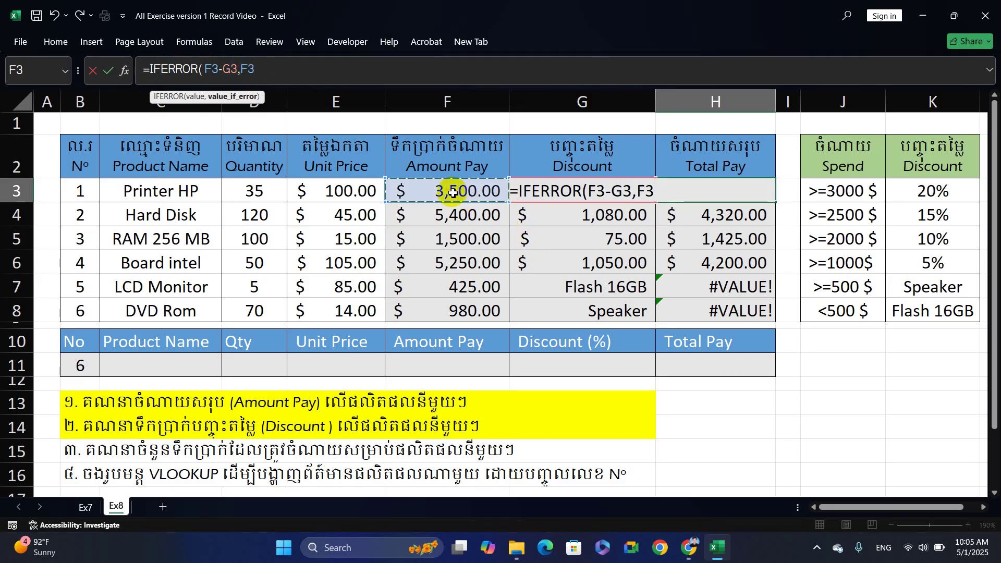
{"action": "type", "text": ")"}
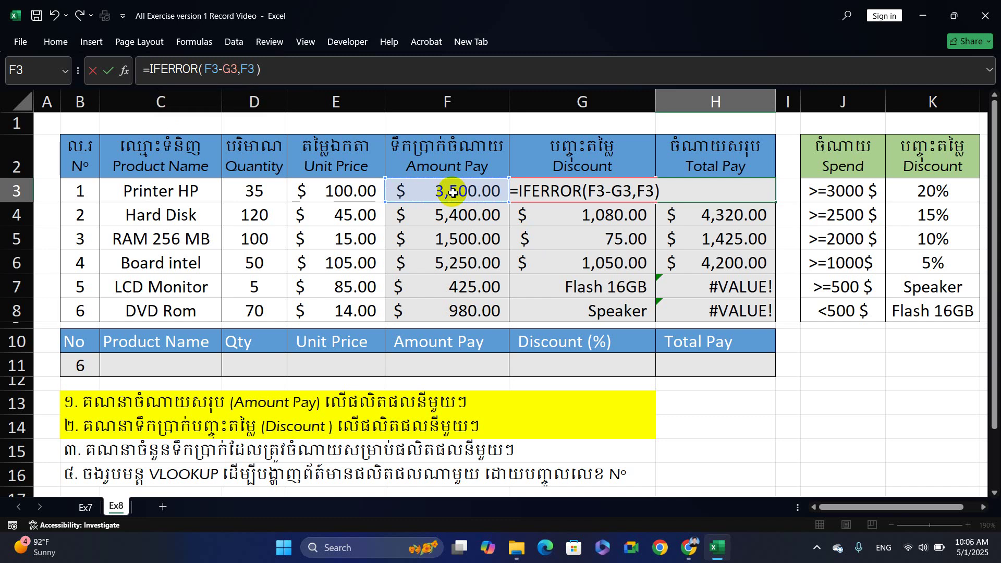
{"action": "key", "text": "Return"}
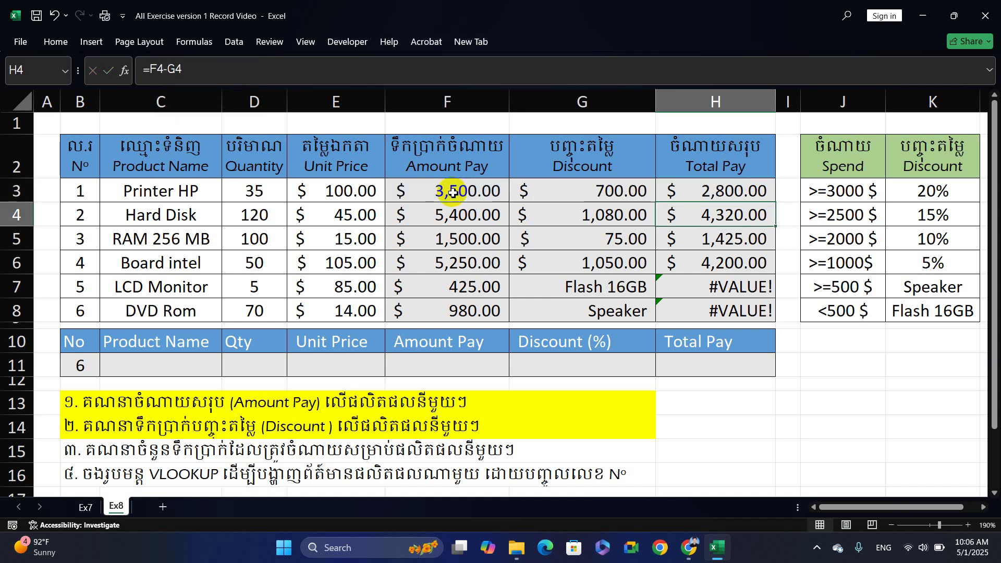
Copy the IFERROR formula from H3 down through H8 to fill Total Pay for all products
{"action": "left_click", "coordinate": [744, 191]}
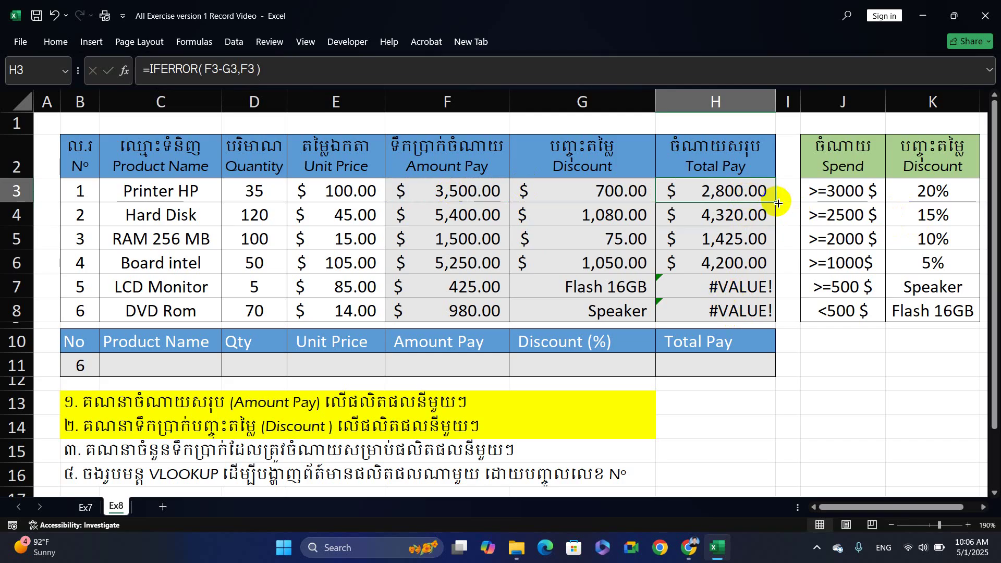
{"action": "left_click_drag", "start_coordinate": [778, 203], "coordinate": [778, 317]}
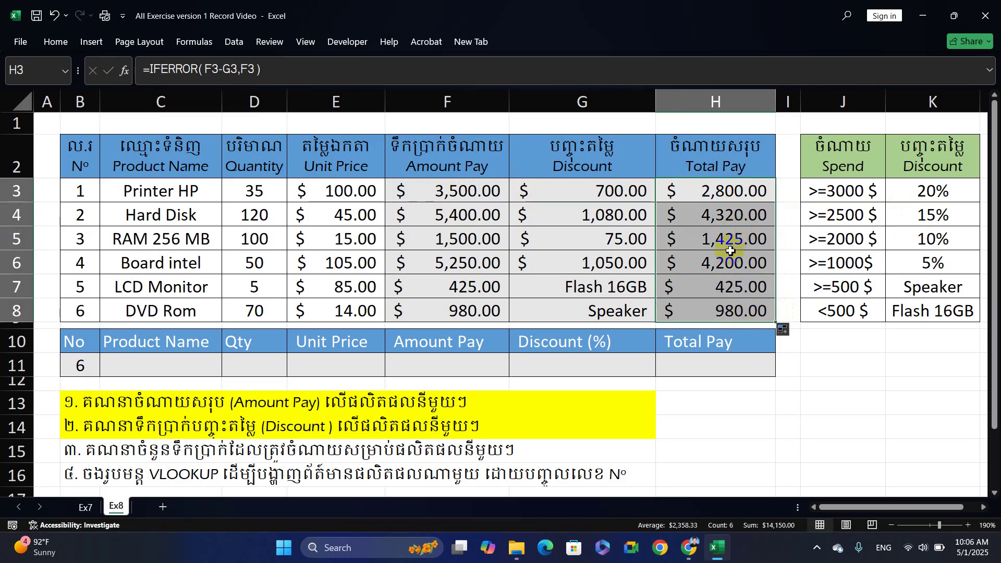
{"action": "left_click", "coordinate": [740, 307]}
Highlight the third task instruction in row 15 with yellow fill
{"action": "left_click", "coordinate": [101, 458]}
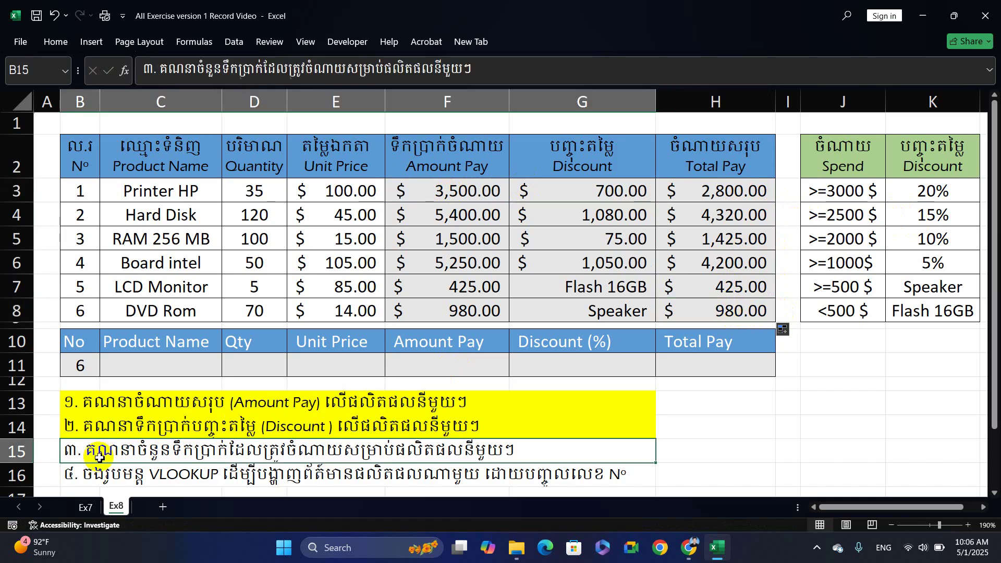
{"action": "right_click", "coordinate": [100, 457]}
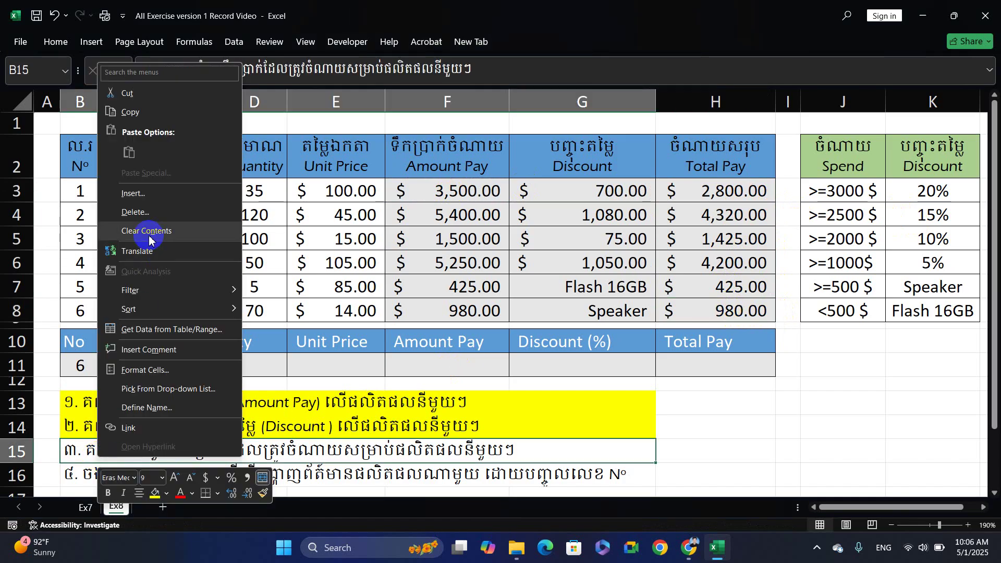
{"action": "key", "text": "Escape"}
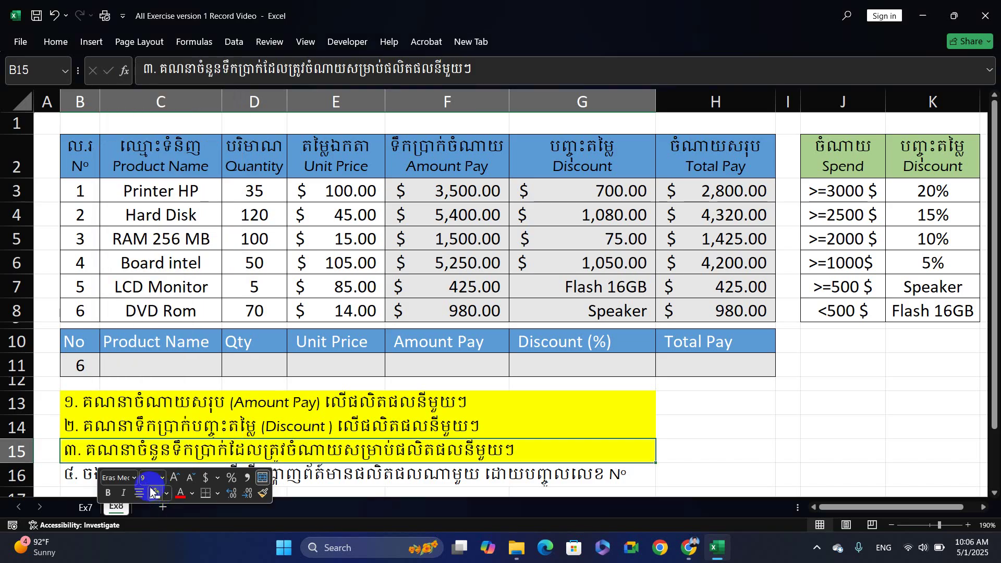
Start a VLOOKUP formula in C11 with B11 as the lookup value and B3:H8 as the table array
{"action": "left_click", "coordinate": [85, 478]}
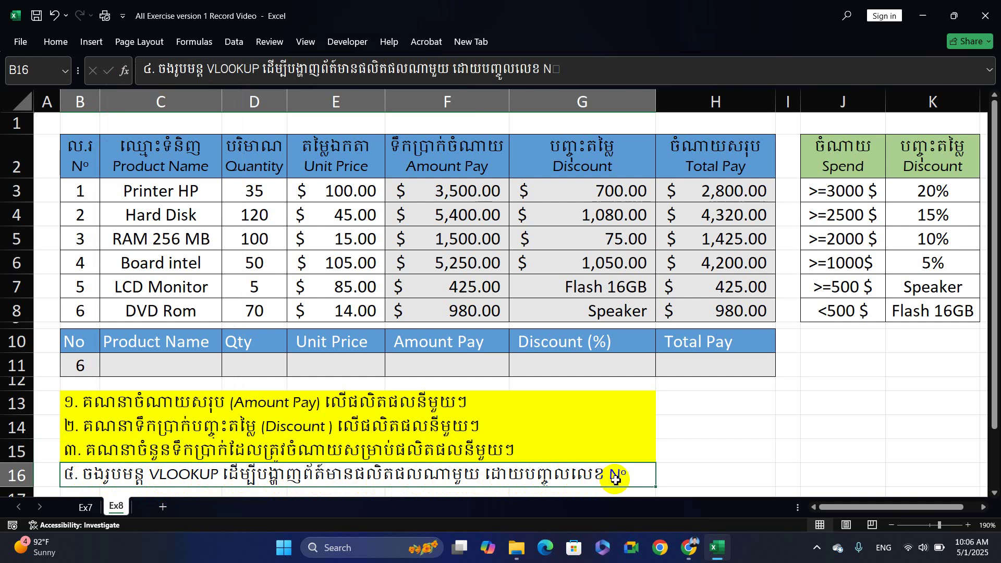
{"action": "left_click", "coordinate": [136, 372]}
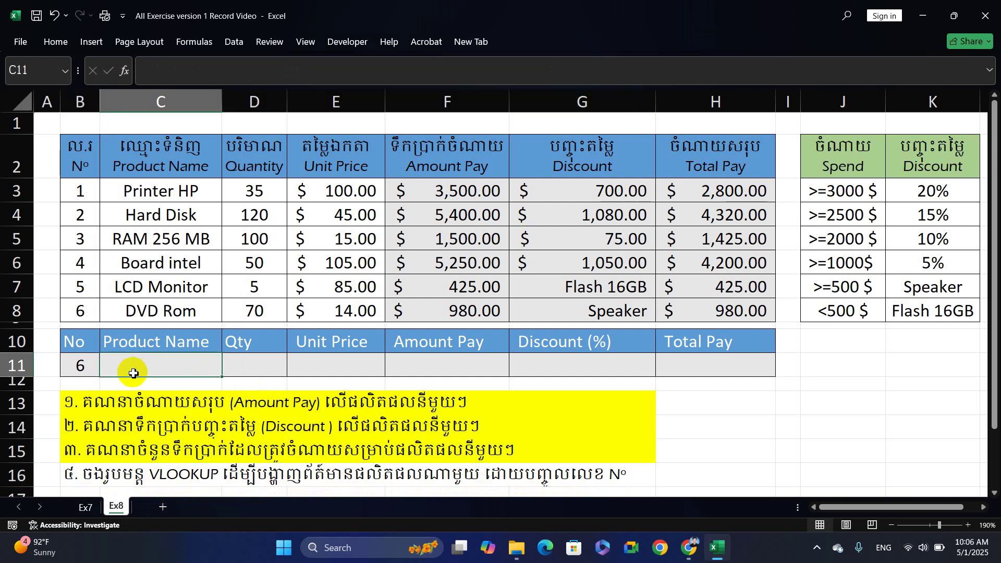
{"action": "left_click", "coordinate": [78, 365]}
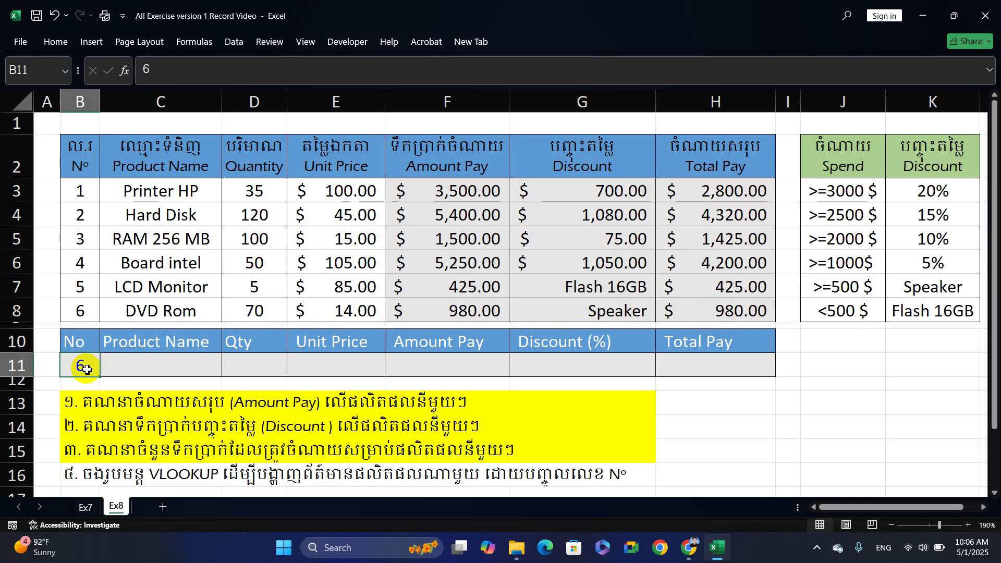
{"action": "left_click", "coordinate": [132, 369]}
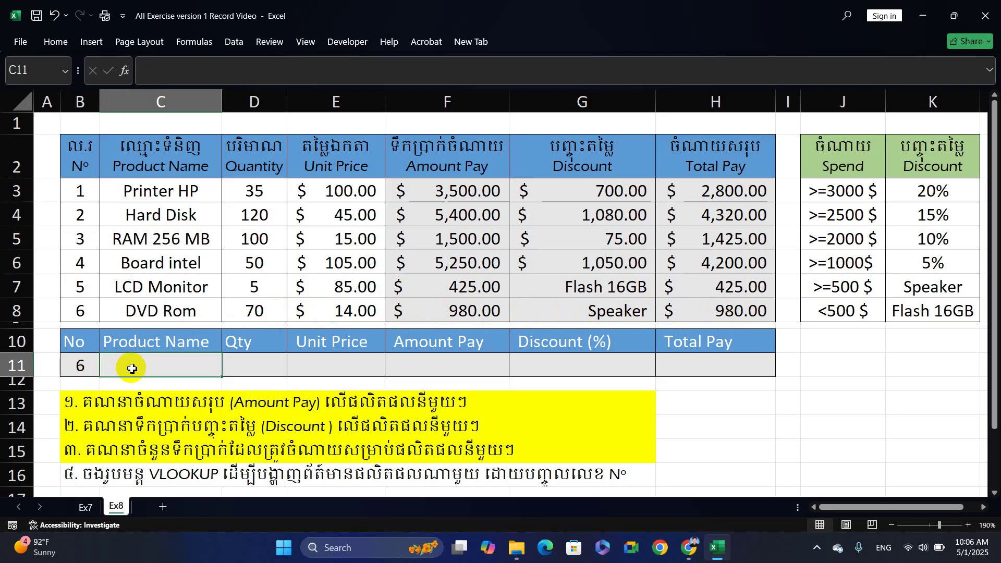
{"action": "type", "text": "="}
{"action": "type", "text": "Vlook"}
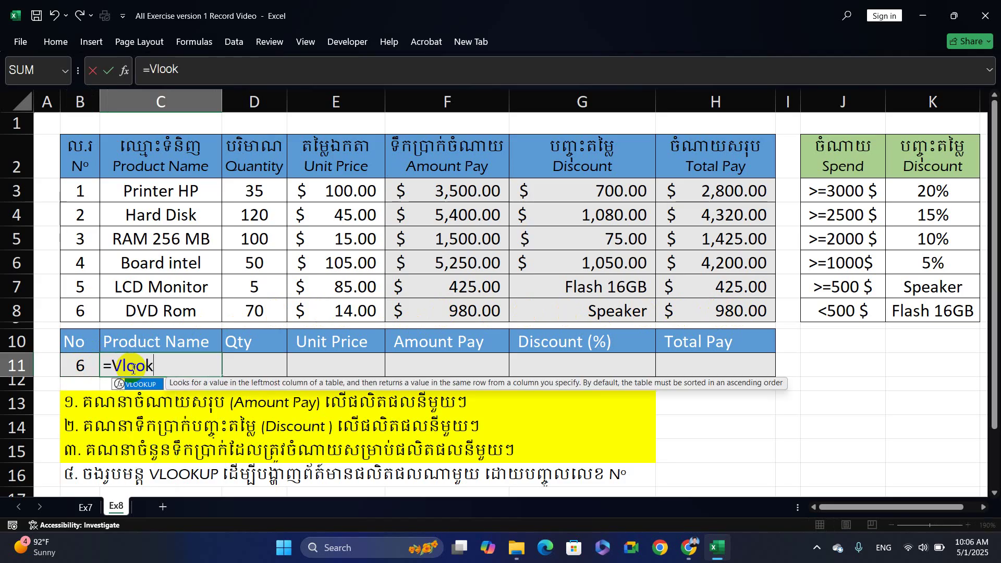
{"action": "key", "text": "Tab"}
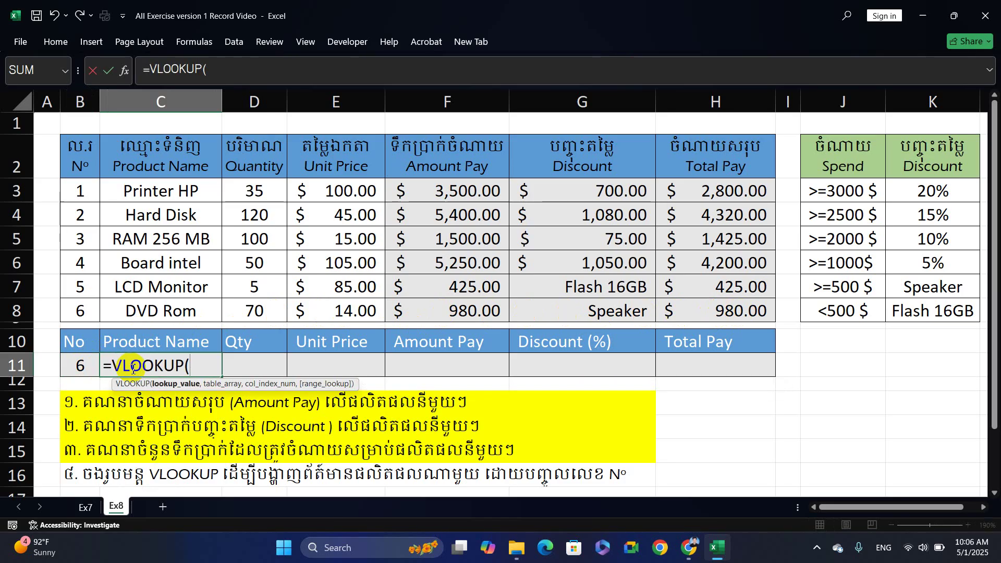
{"action": "left_click", "coordinate": [81, 370]}
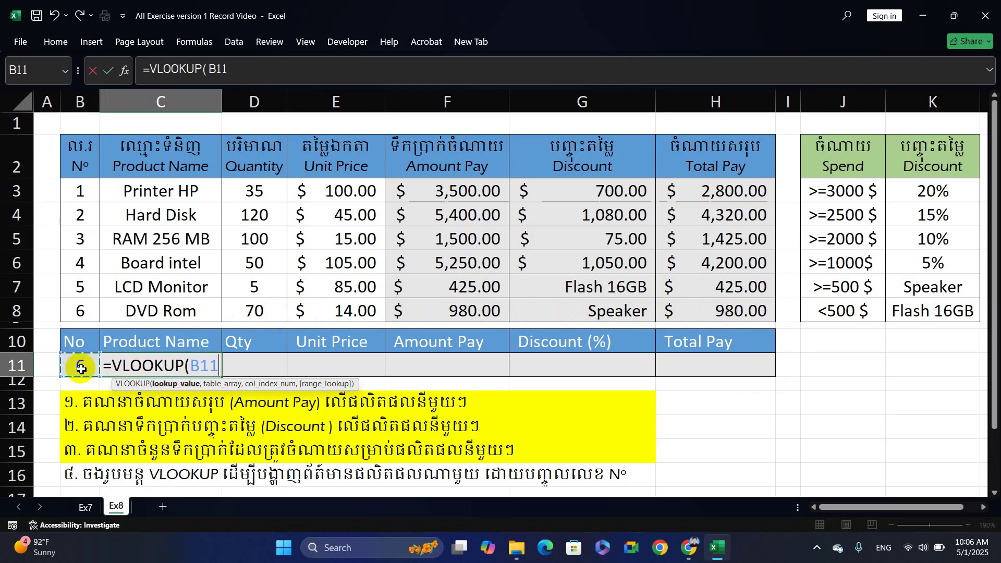
{"action": "type", "text": ","}
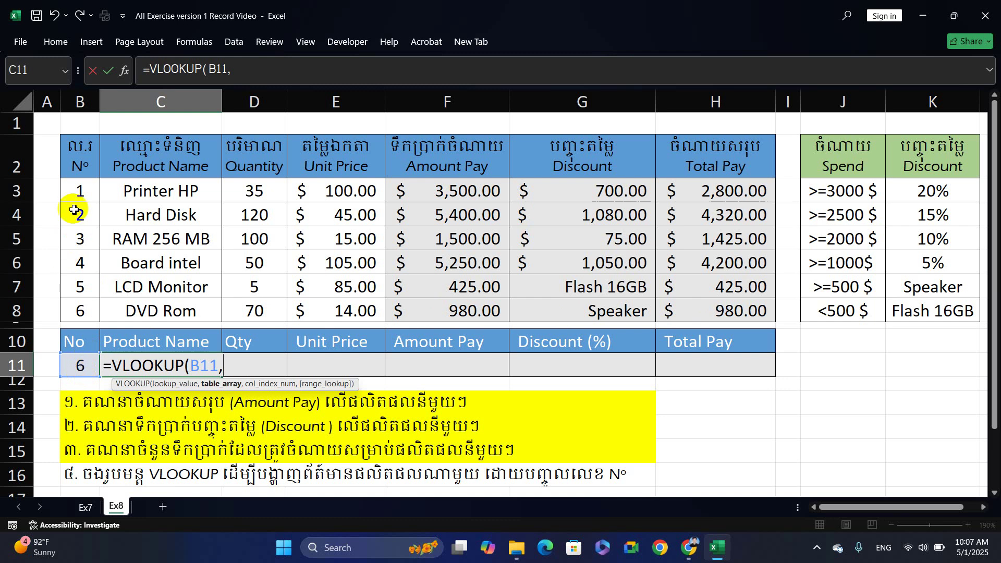
{"action": "left_click_drag", "start_coordinate": [78, 192], "coordinate": [680, 310]}
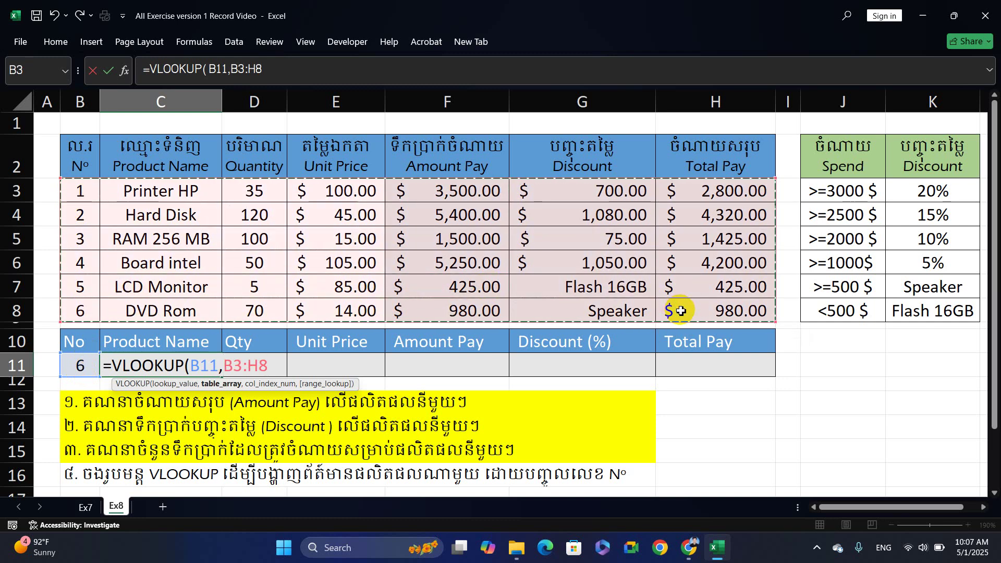
{"action": "type", "text": ","}
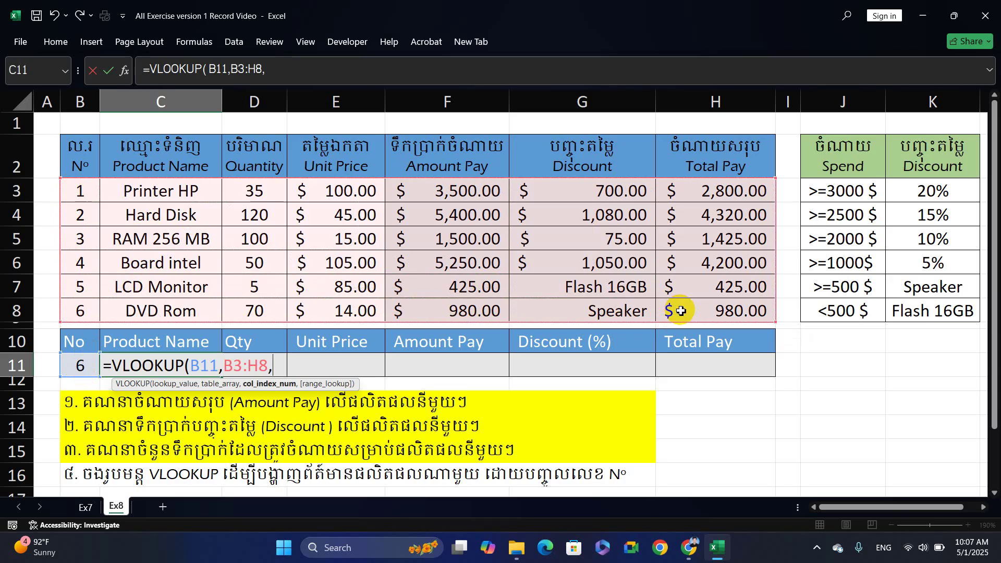
Add the array constant {2,3,4,5,6,7} as the column index of the VLOOKUP in C11
{"action": "type", "text": "{"}
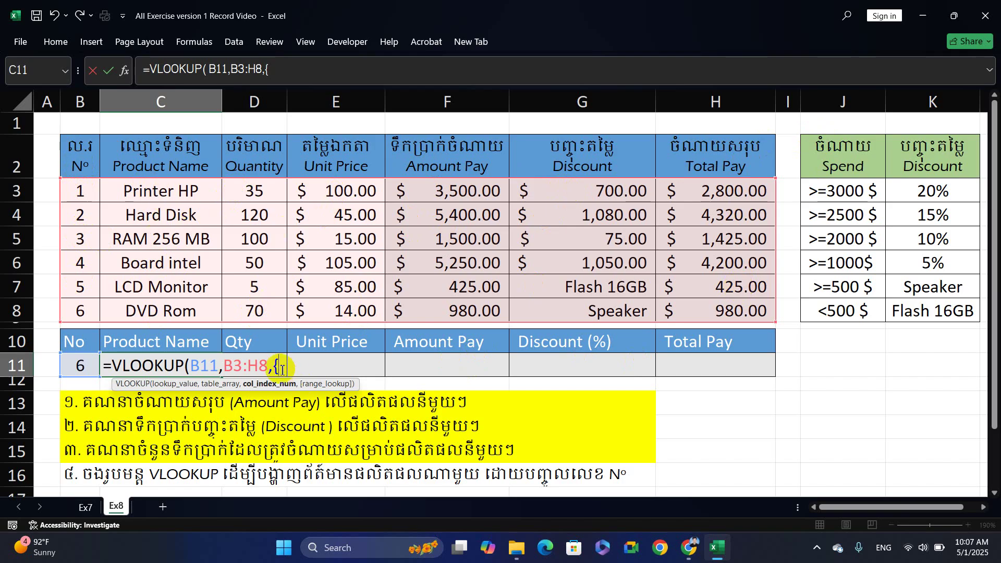
{"action": "type", "text": "2,3,4,"}
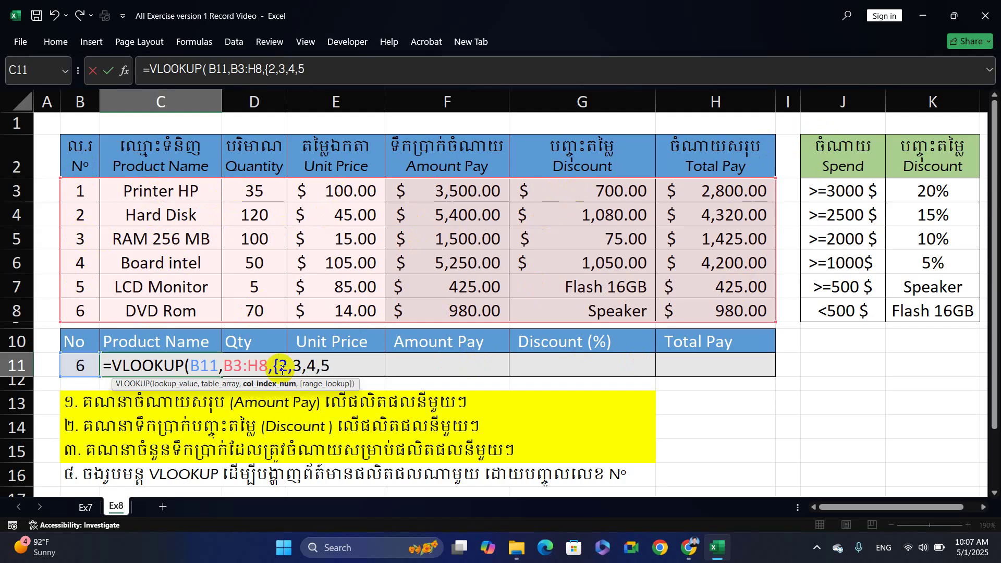
{"action": "type", "text": "5,6,7}"}
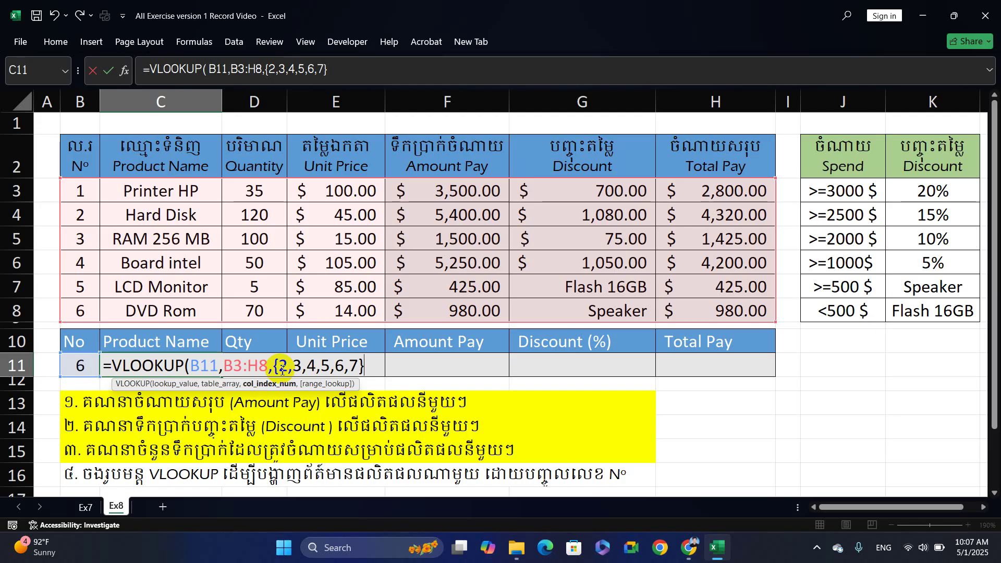
Set the VLOOKUP's range lookup to FALSE and complete the formula as =VLOOKUP(B11,B3:H8,{2,3,4,5,6,7},FALSE)
{"action": "type", "text": ",F"}
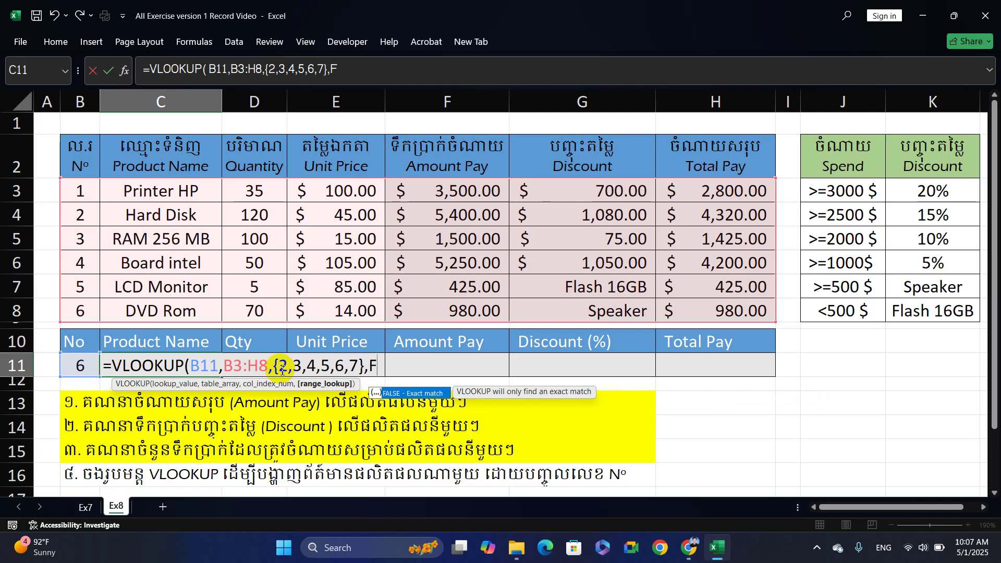
{"action": "type", "text": "a"}
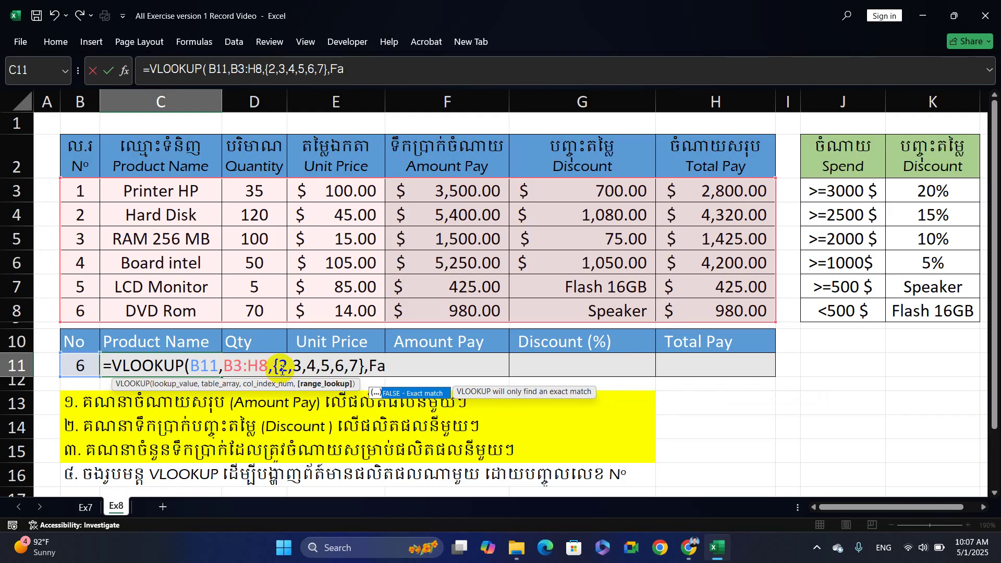
{"action": "type", "text": "sl"}
{"action": "key", "text": "BackSpace"}
{"action": "key", "text": "BackSpace"}
{"action": "type", "text": "lse"}
{"action": "key", "text": "Tab"}
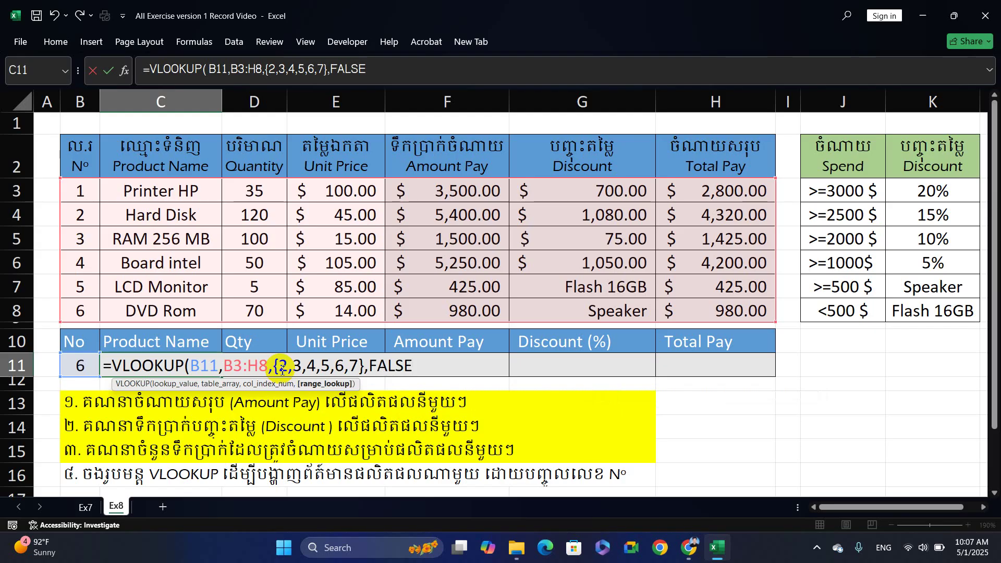
{"action": "type", "text": ")"}
{"action": "key", "text": "Return"}
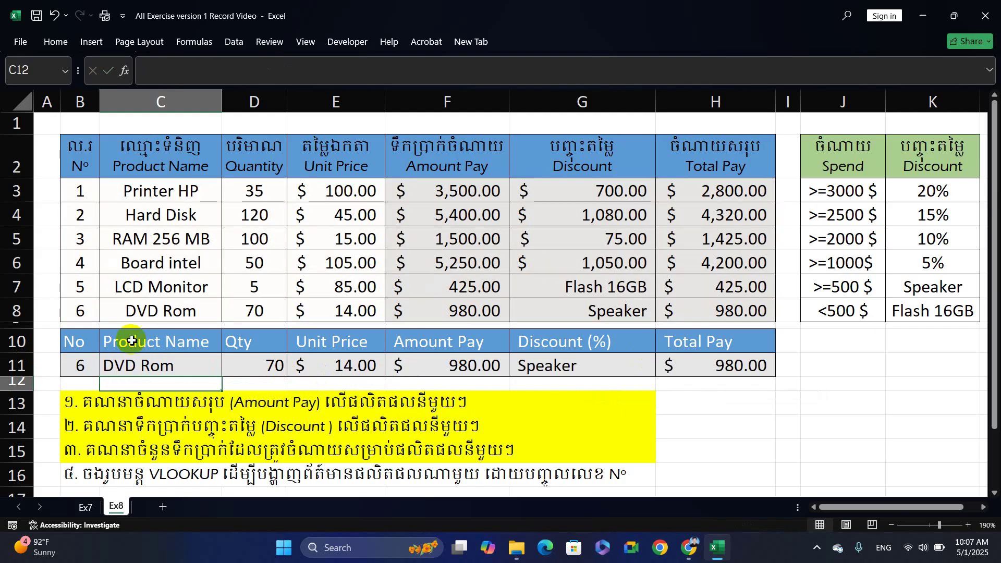
Test the lookup by entering product number 5 in B11 and replacing it with 3
{"action": "left_click", "coordinate": [81, 365]}
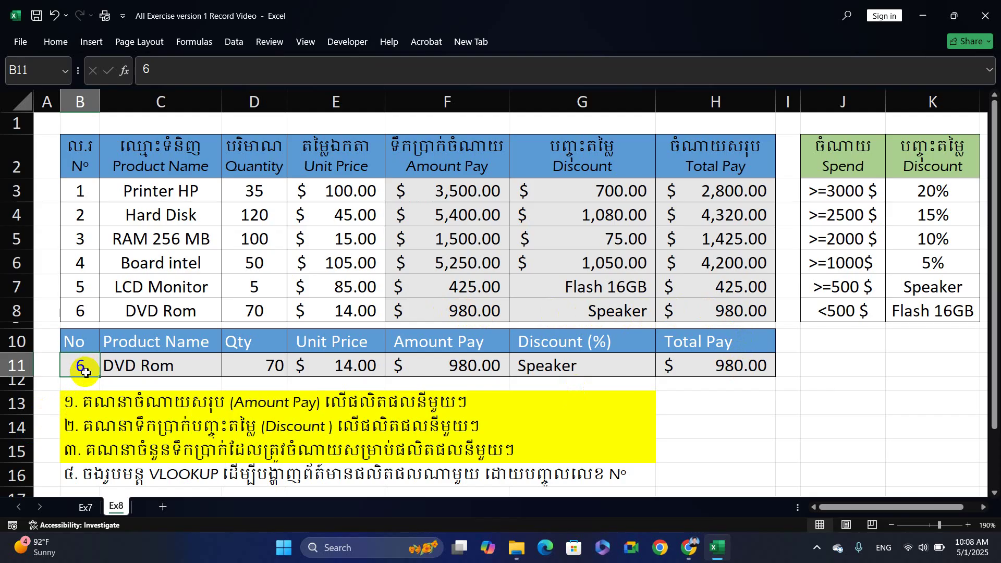
{"action": "type", "text": "5"}
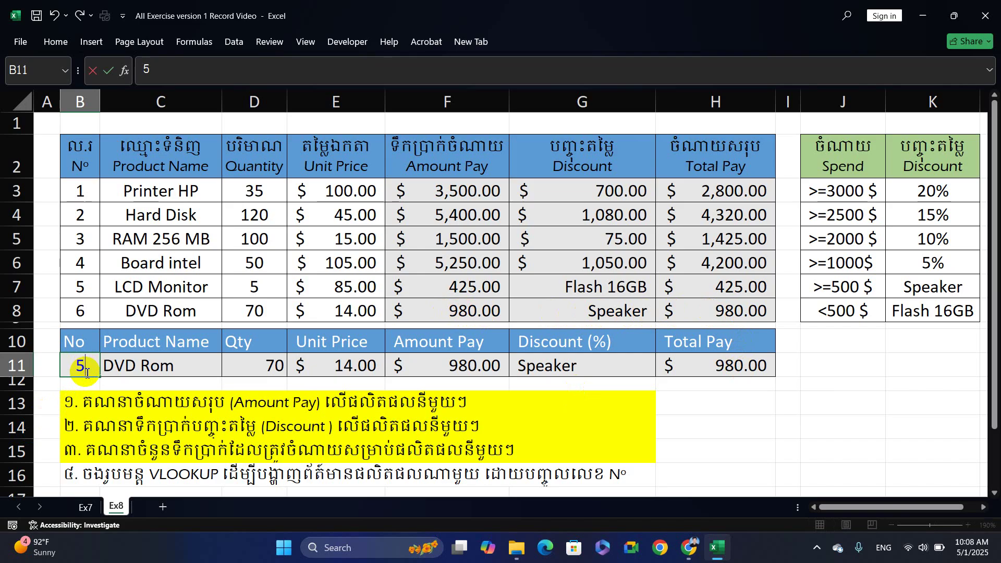
{"action": "key", "text": "Return"}
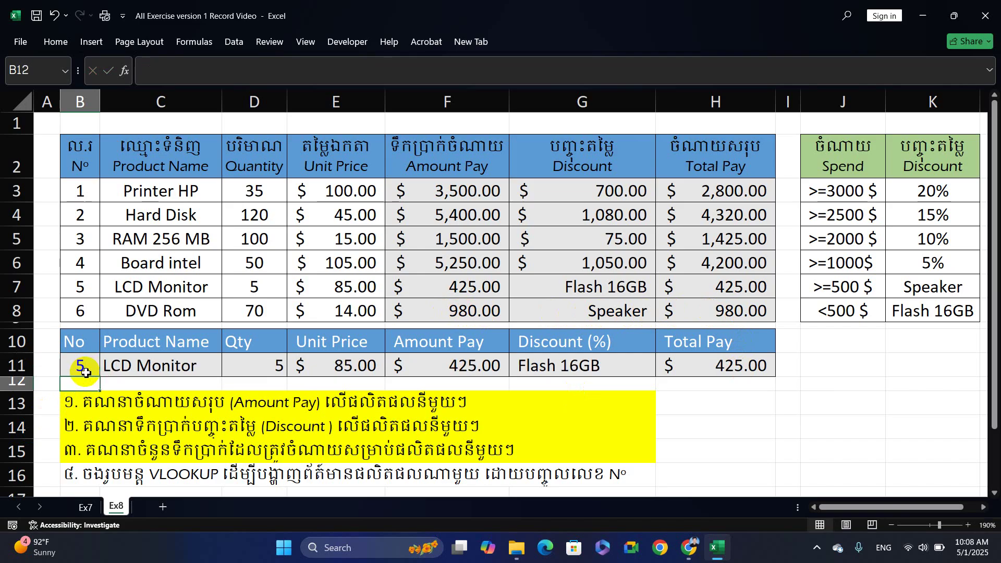
{"action": "left_click", "coordinate": [87, 367]}
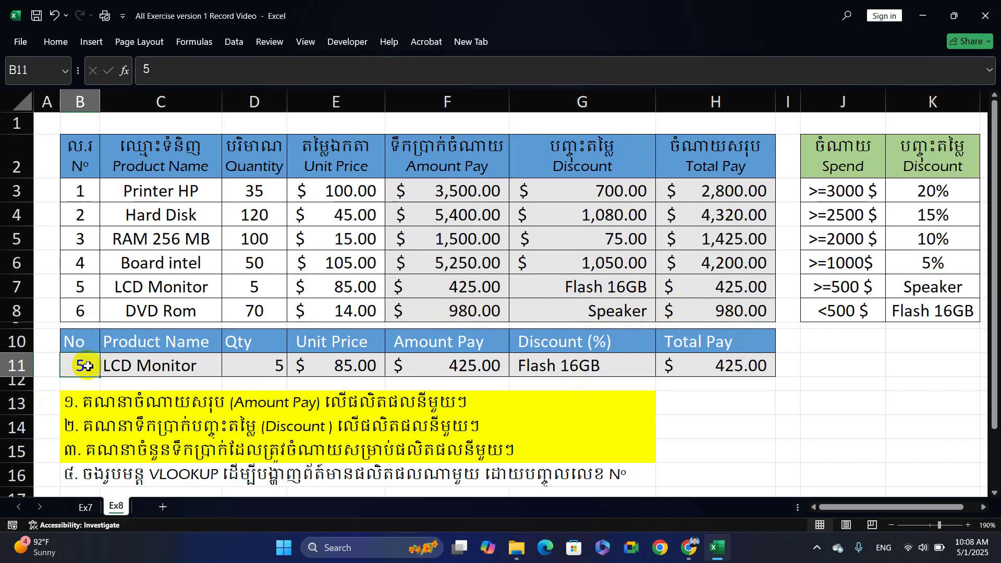
{"action": "type", "text": "3"}
{"action": "key", "text": "Return"}
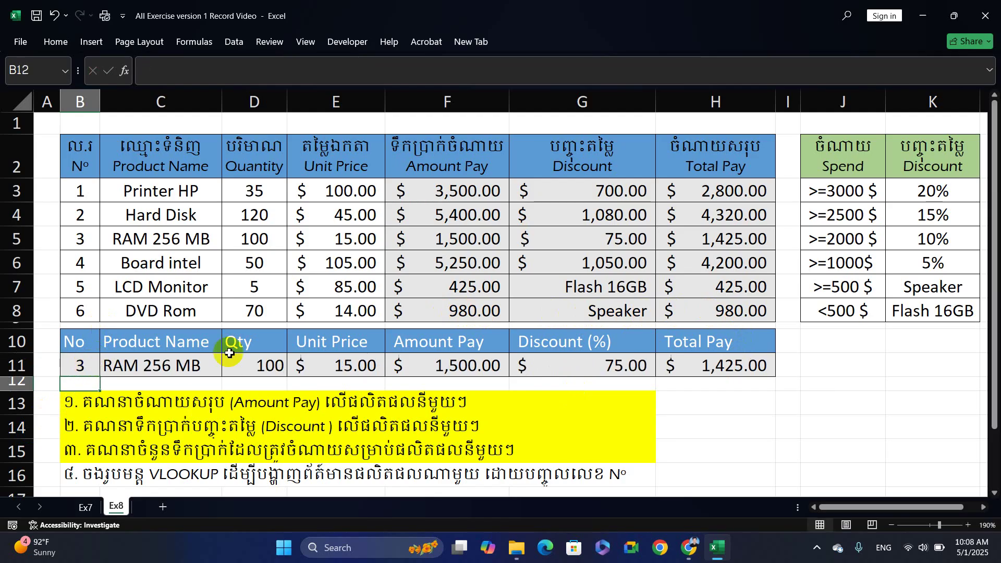
Highlight the fourth task instruction in row 16 with yellow fill
{"action": "left_click", "coordinate": [81, 475]}
{"action": "right_click", "coordinate": [83, 469]}
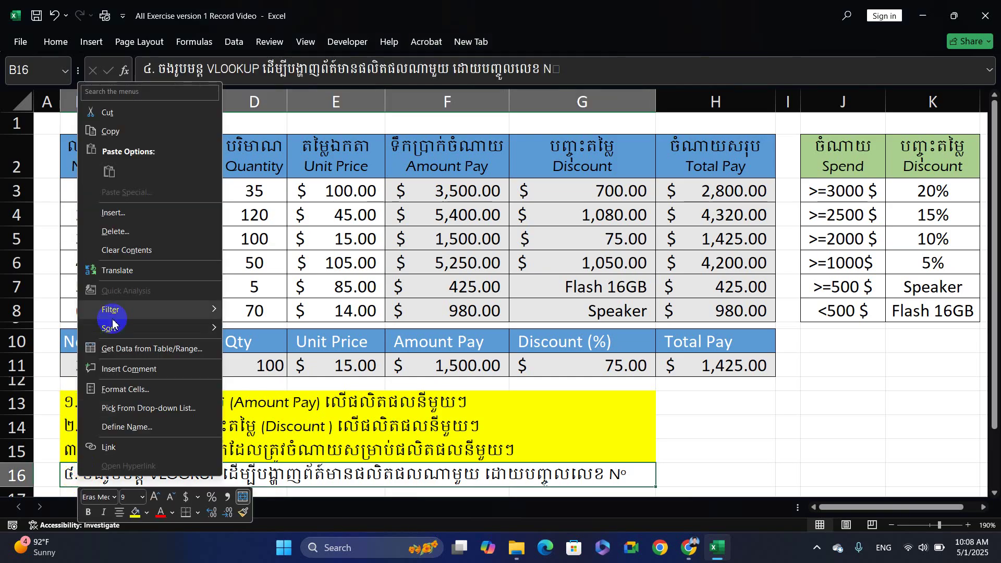
{"action": "left_click", "coordinate": [444, 439]}
{"action": "left_click", "coordinate": [507, 436]}
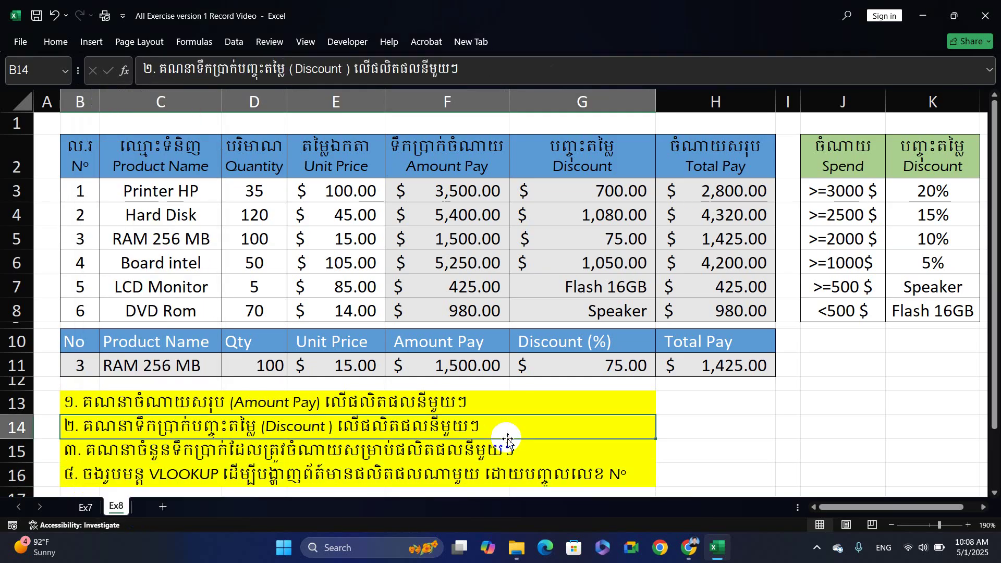
{"action": "left_click", "coordinate": [817, 549]}
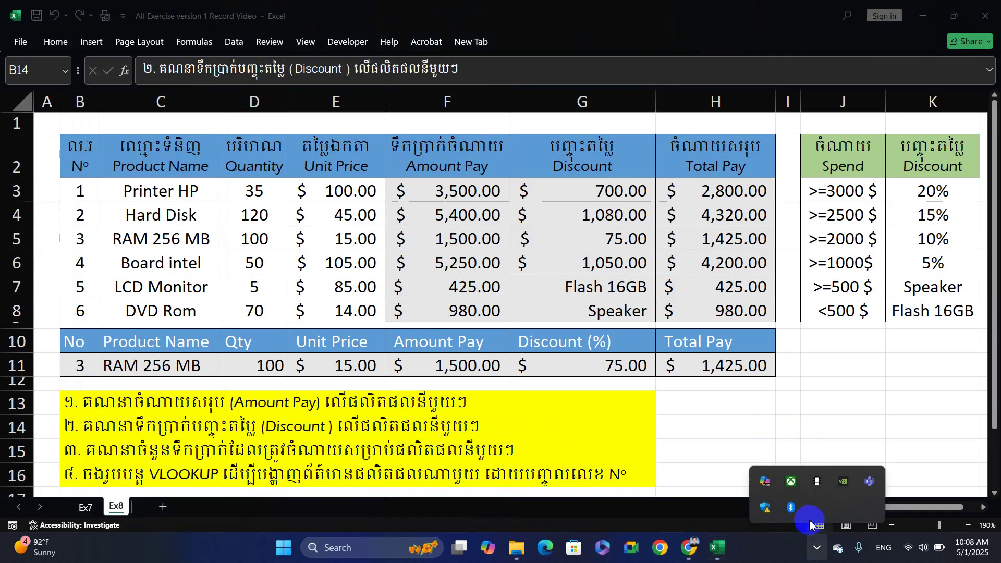